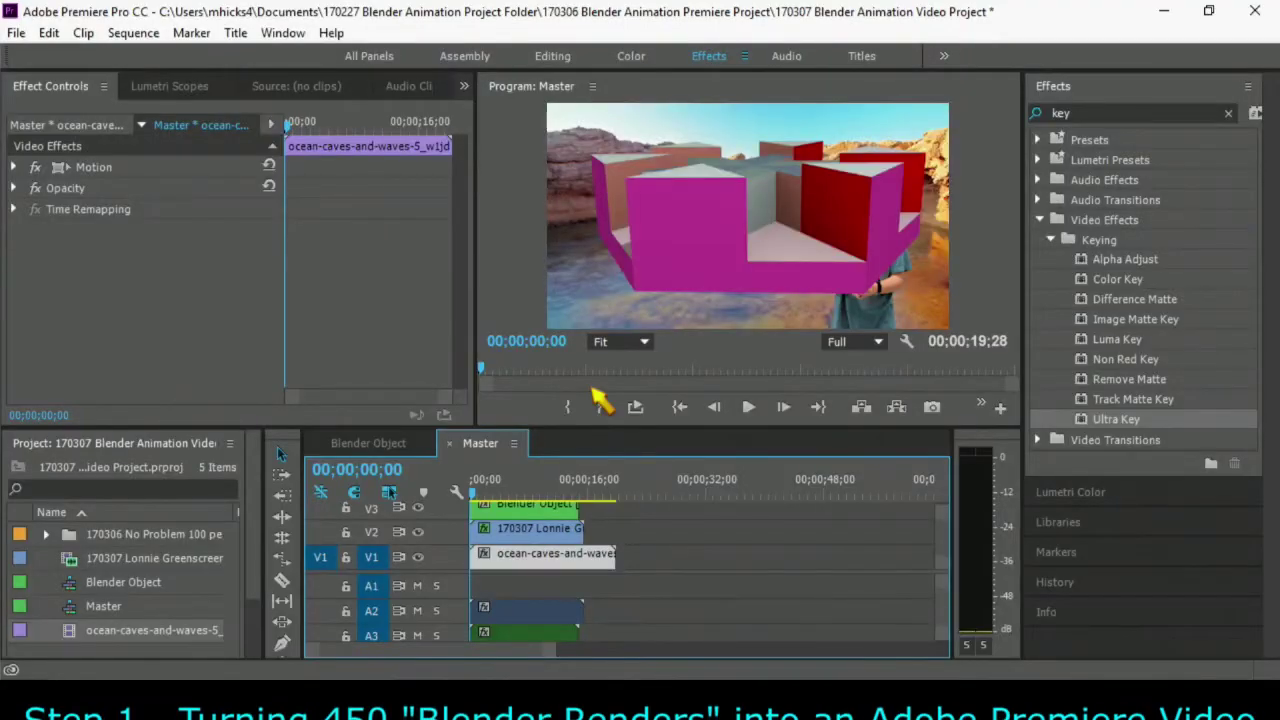
Step: Scale the Blender Object clip to 12 at position 1494.9, 731.2 over the boy's chest, then preview
left_click(563, 508)
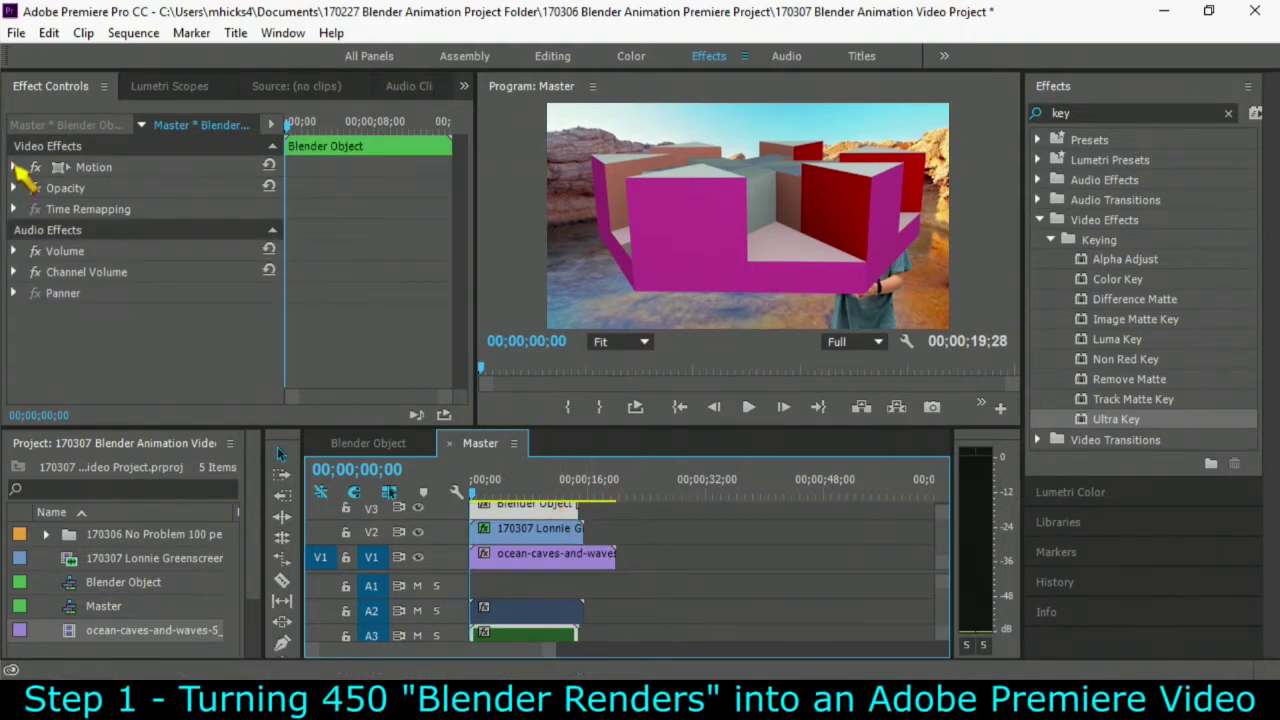
left_click(15, 167)
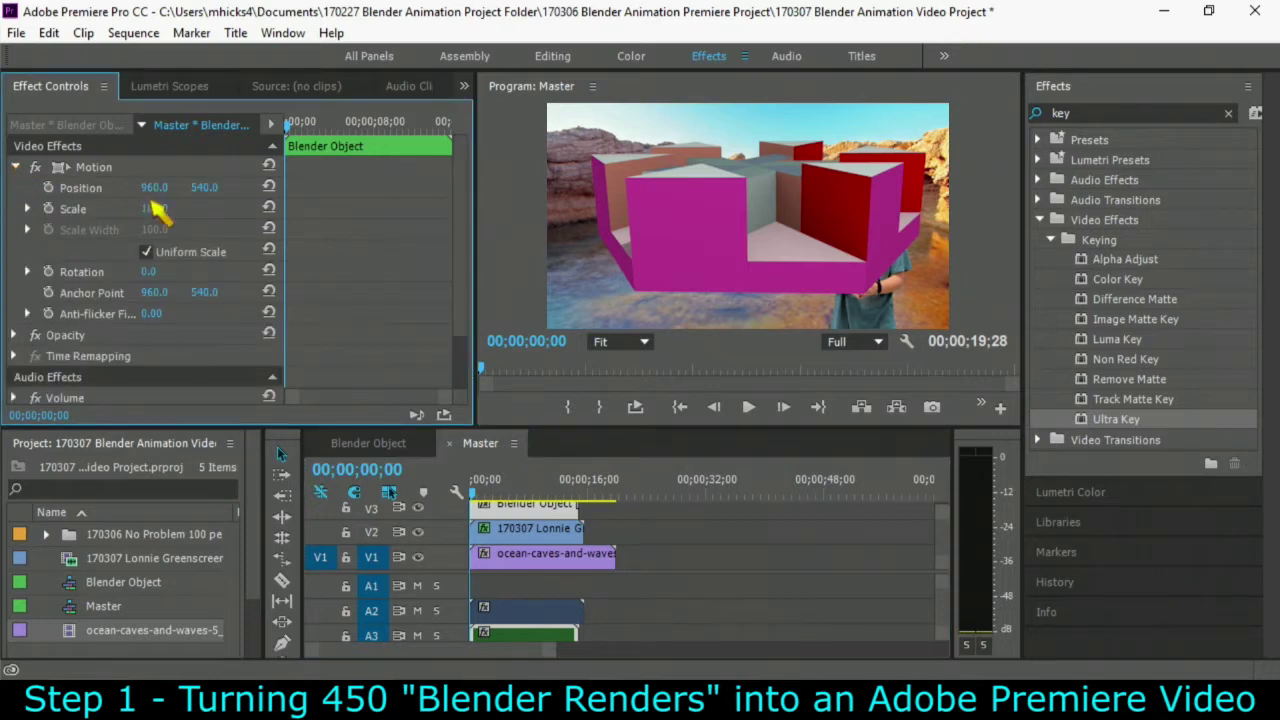
left_click(97, 168)
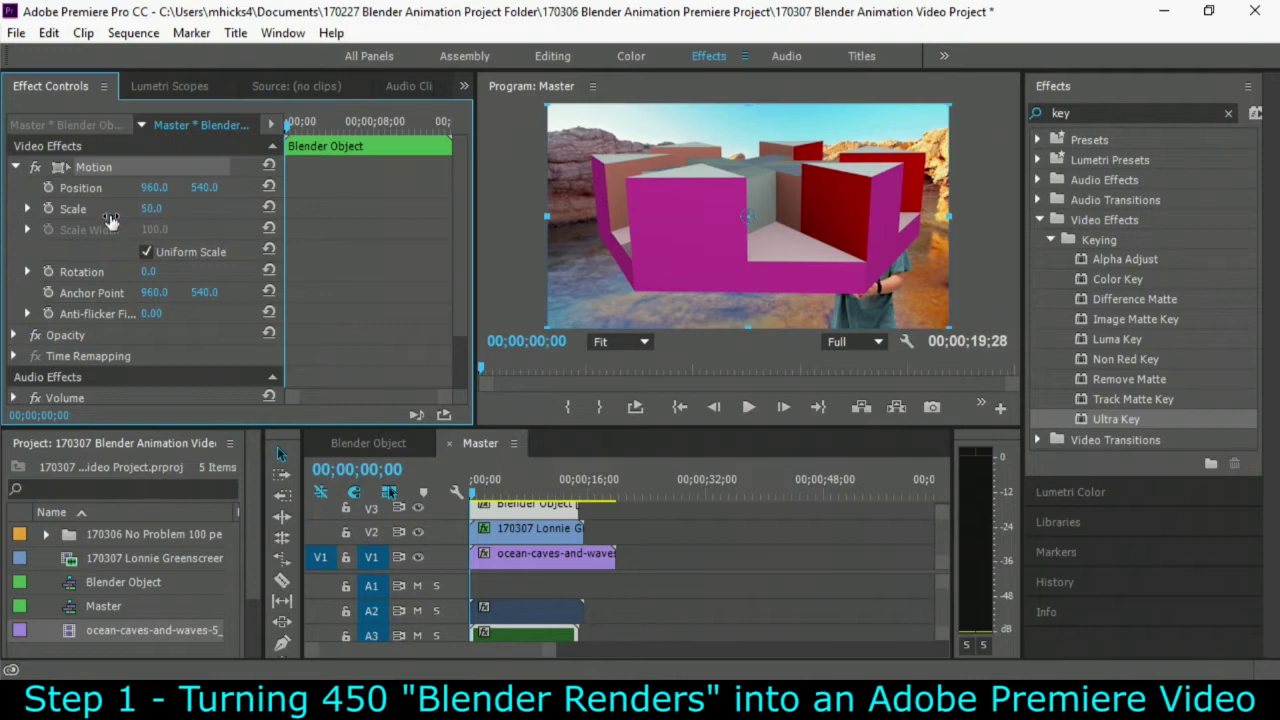
left_click_drag(187, 207, 127, 223)
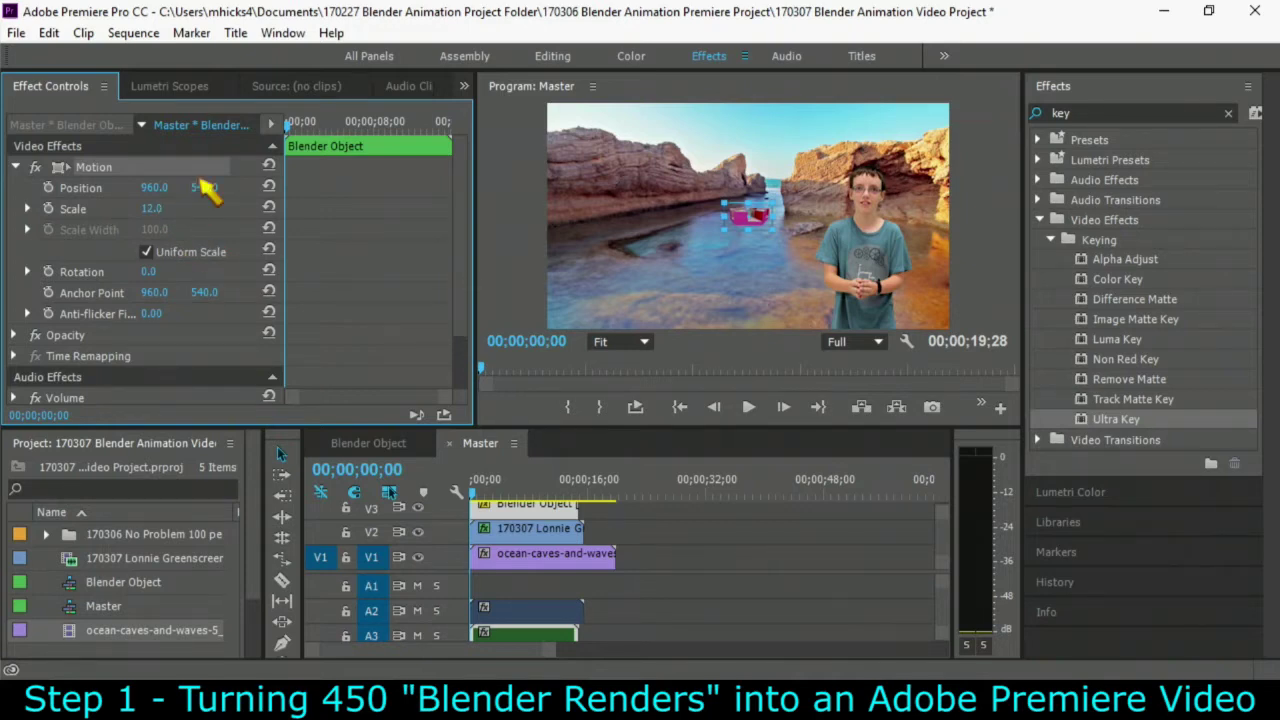
left_click_drag(155, 195, 662, 267)
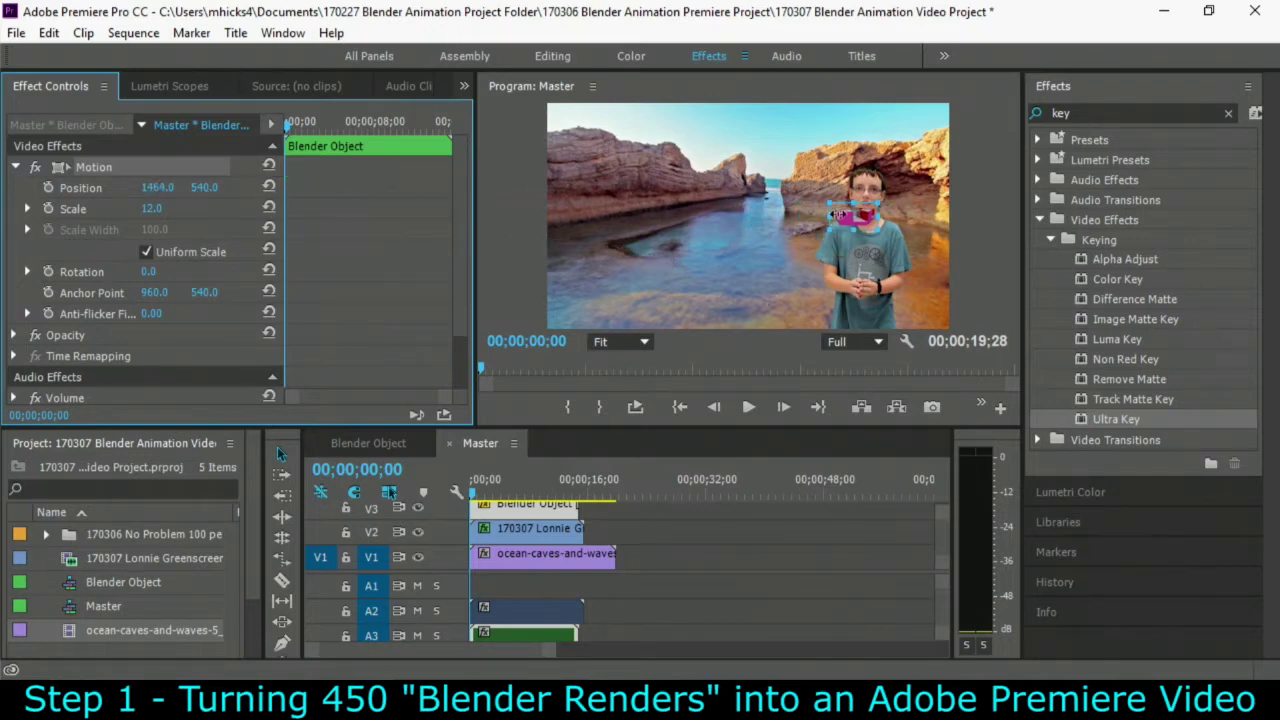
left_click_drag(858, 222, 866, 254)
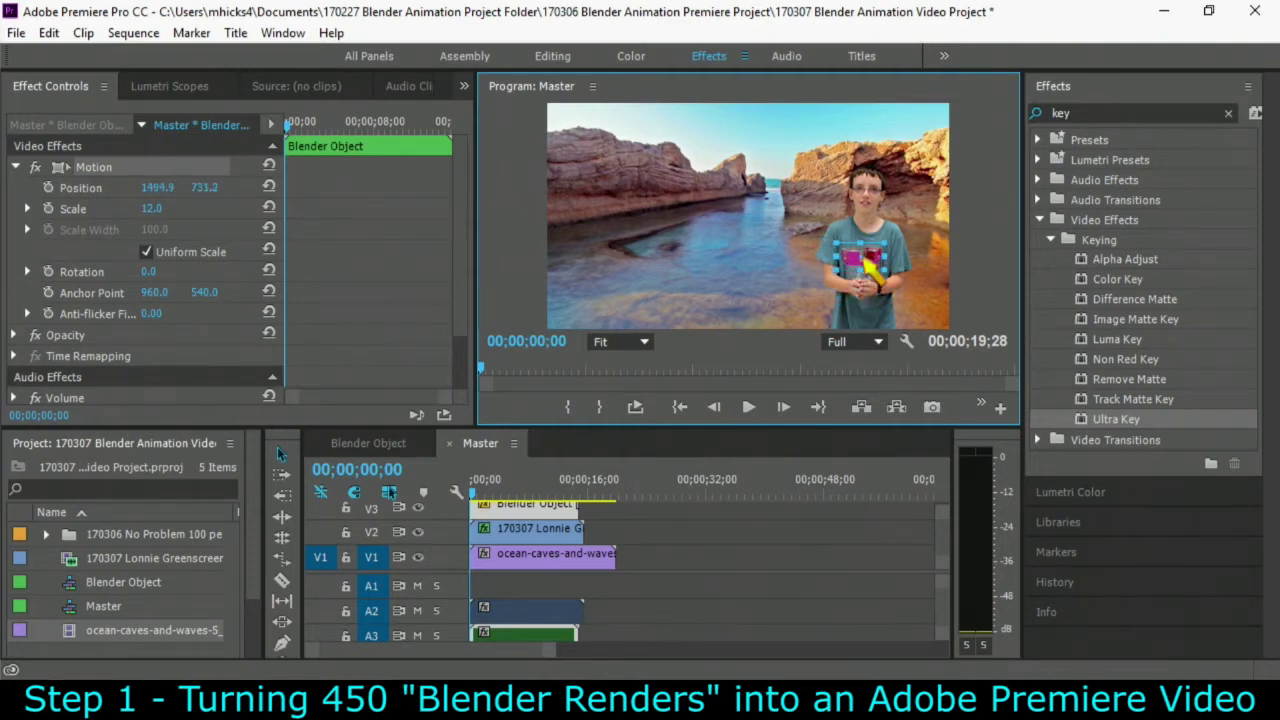
left_click(480, 497)
key("space")
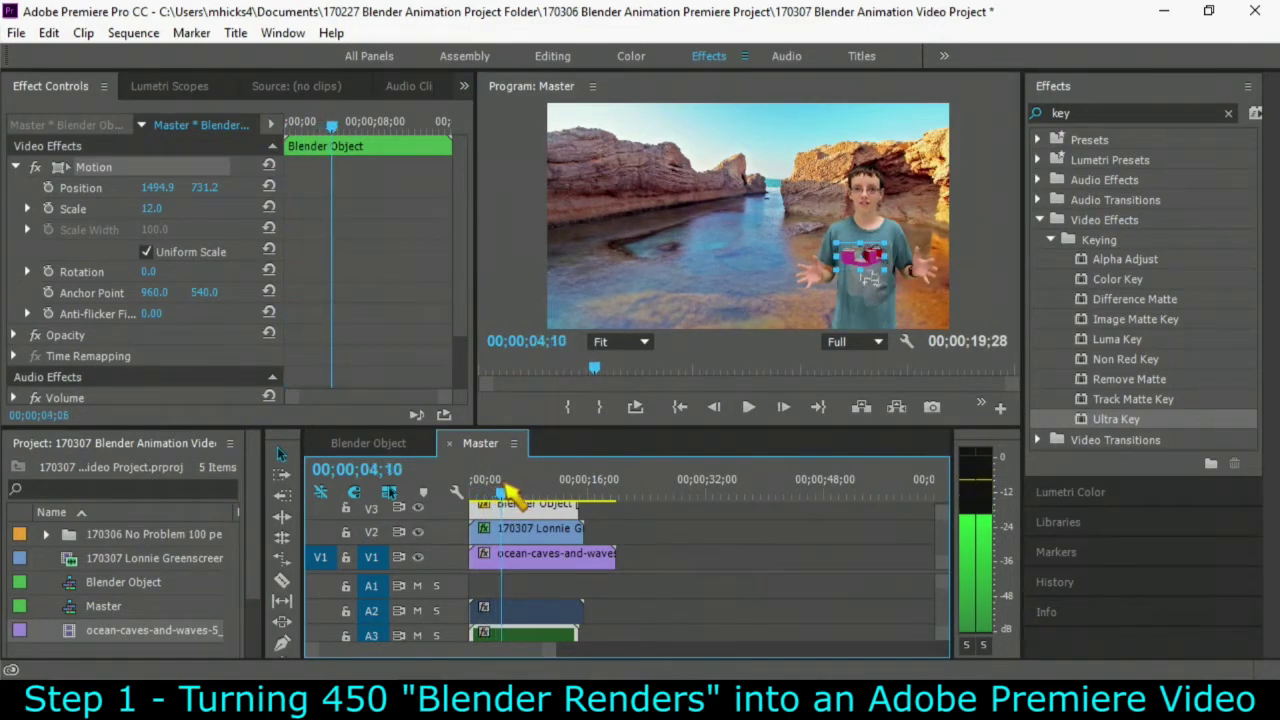
Step: At 00;00;02;29, lower the Blender object to Position Y 862.2 and shrink it to scale 0
left_click(487, 489)
left_click_drag(492, 490, 548, 523)
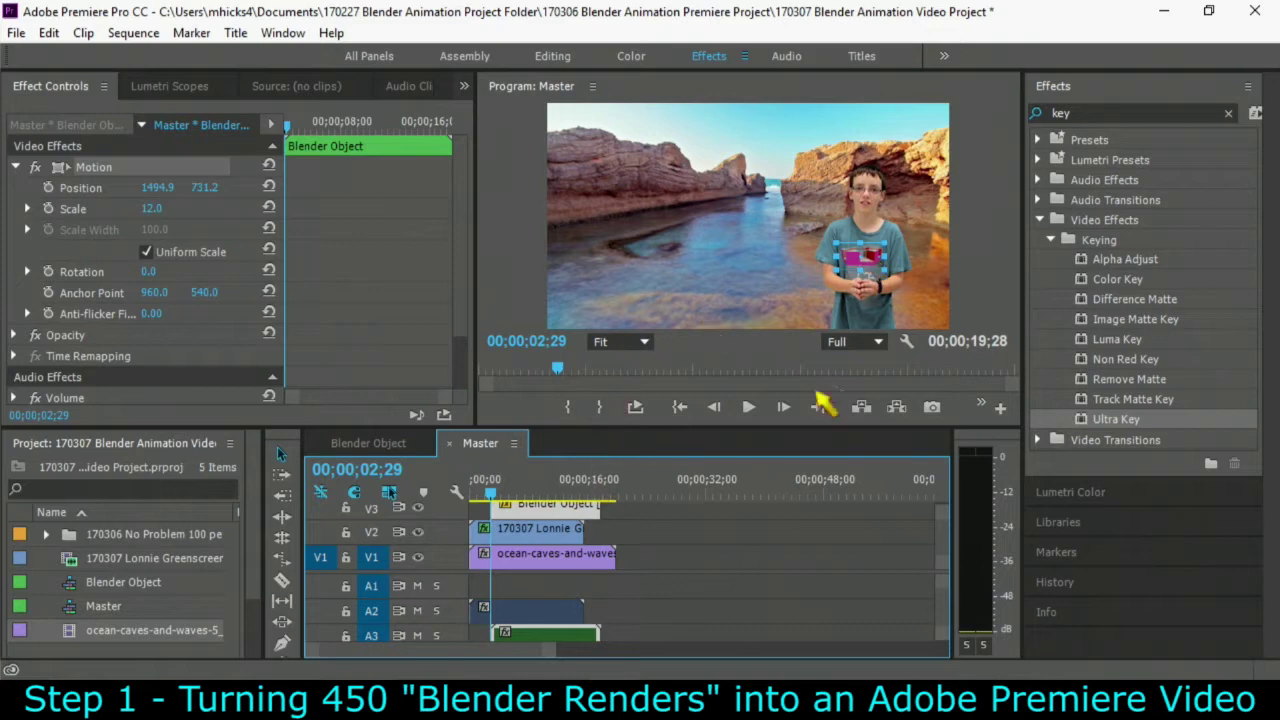
left_click_drag(200, 190, 342, 188)
left_click_drag(151, 208, 139, 208)
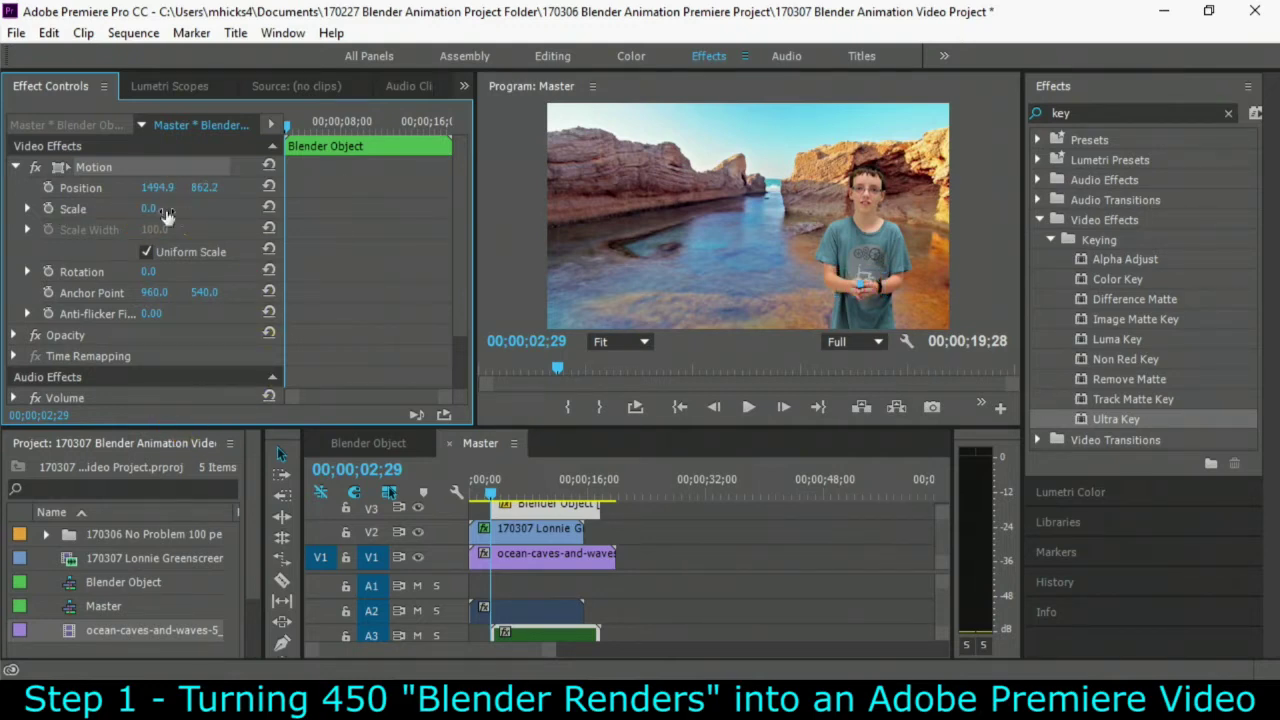
Step: Add starting Position, Scale and Rotation keyframes for the Blender object at 2;29
left_click(48, 188)
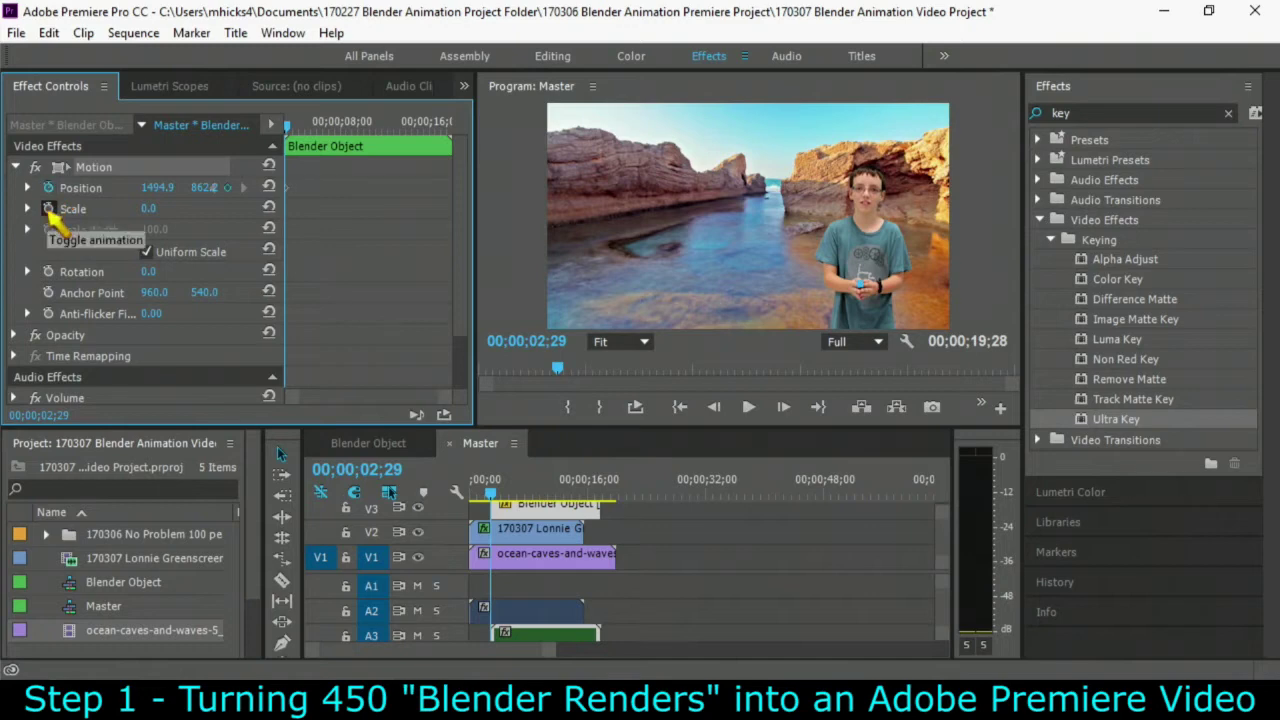
left_click(48, 209)
left_click(48, 272)
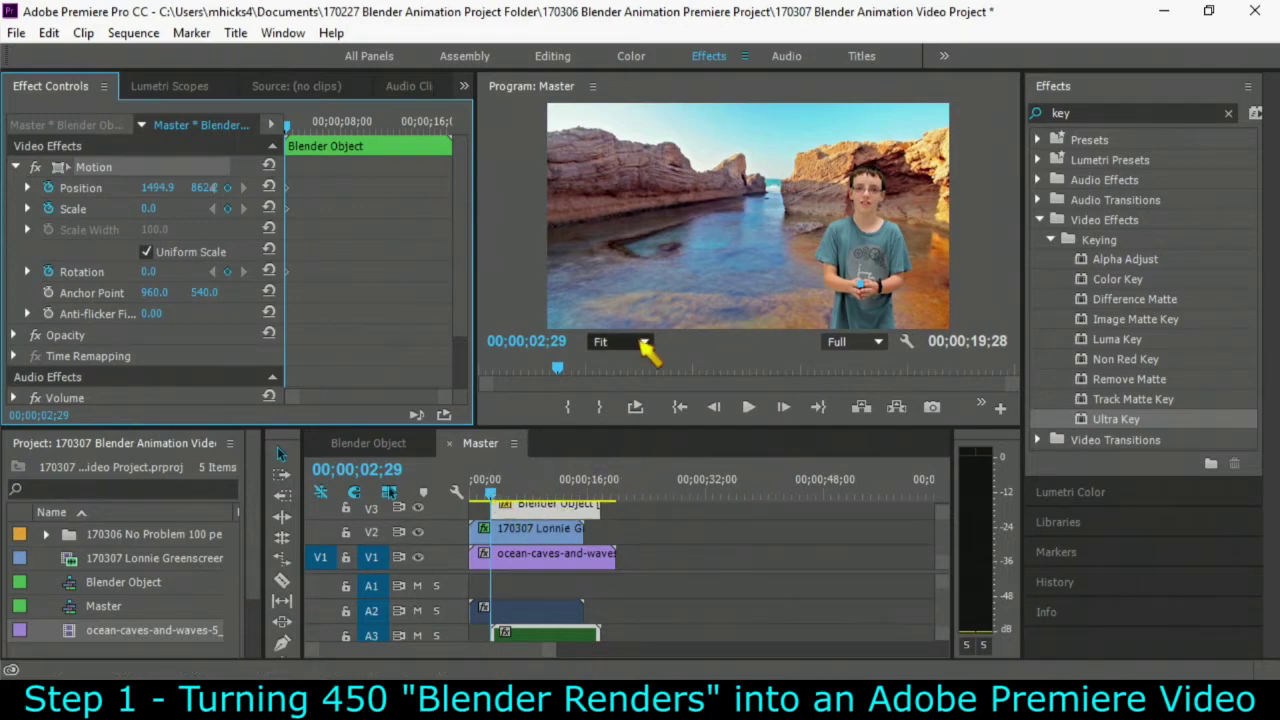
Step: Zoom the Program monitor to 50% and pan down to the boy's hands
left_click(645, 343)
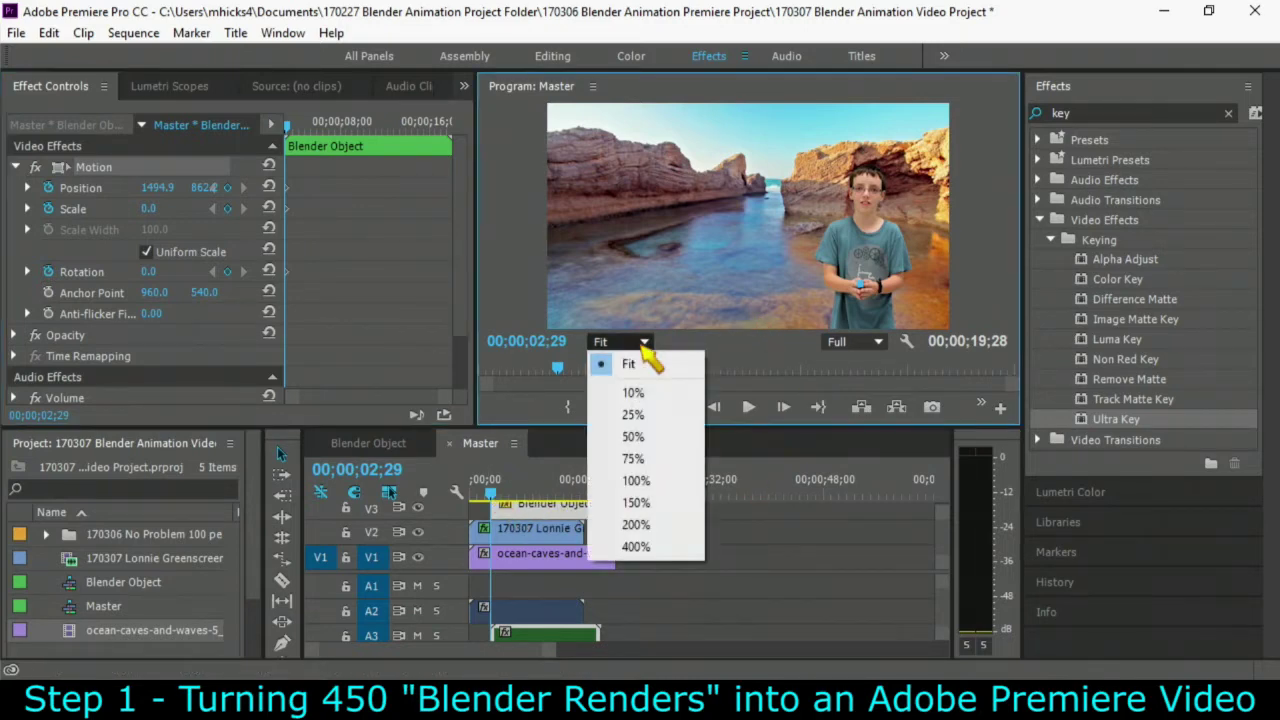
left_click(650, 438)
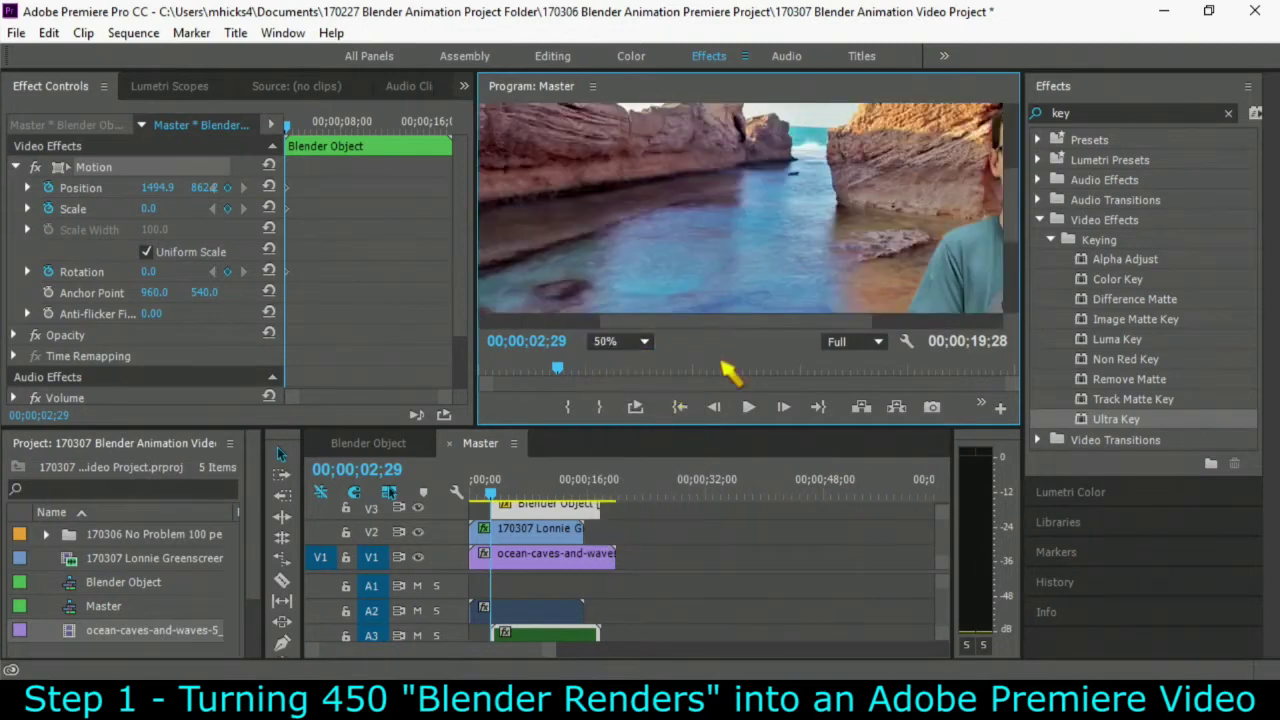
left_click_drag(726, 322, 846, 330)
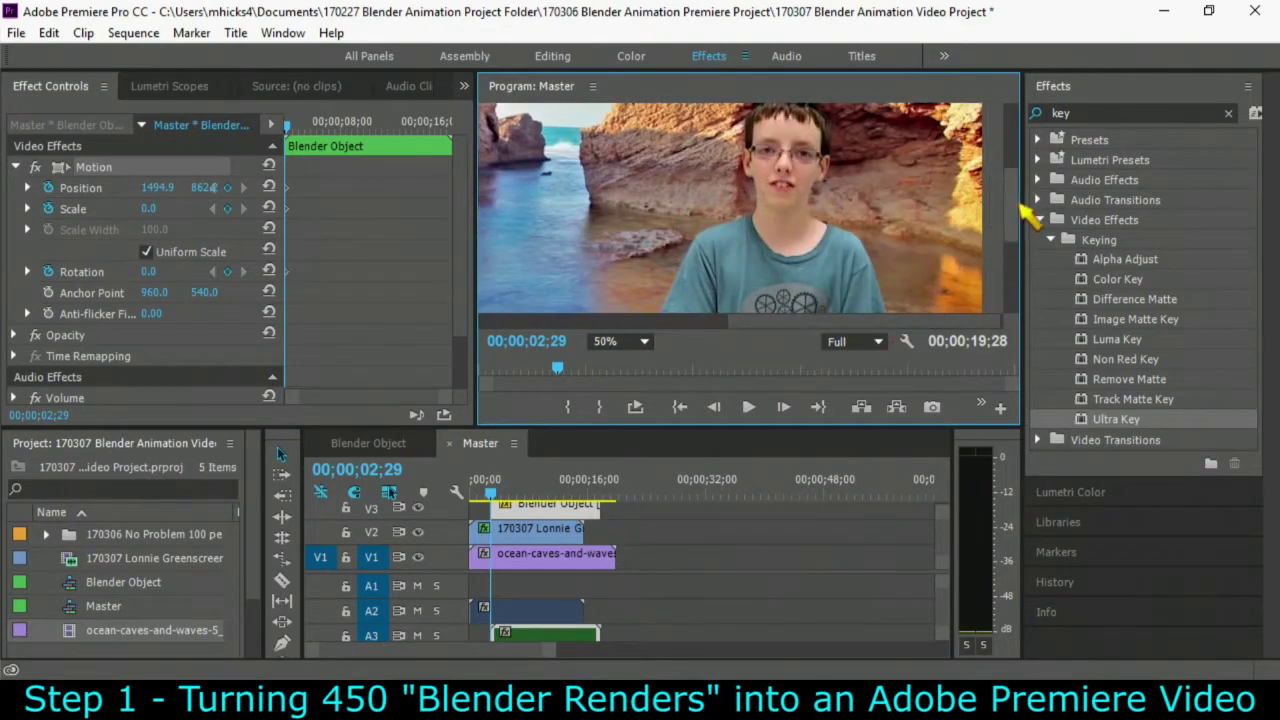
left_click_drag(1013, 215, 1014, 271)
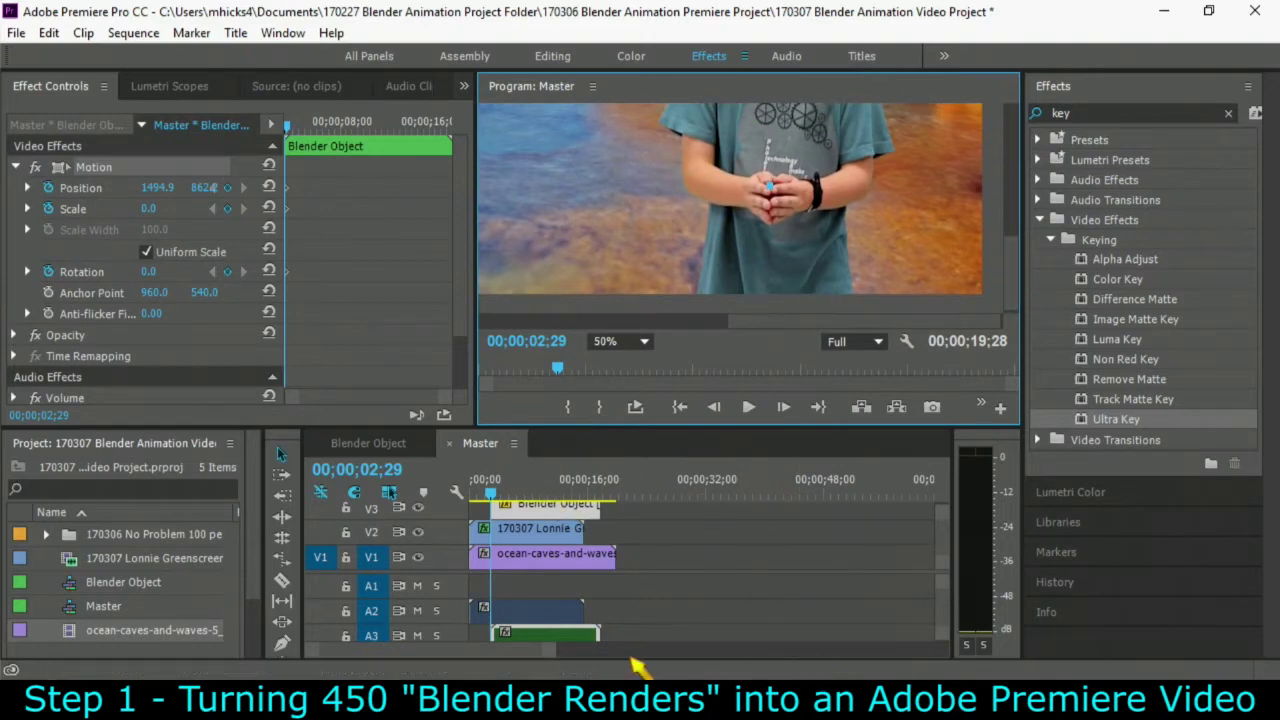
scroll(555, 652, "up", 5)
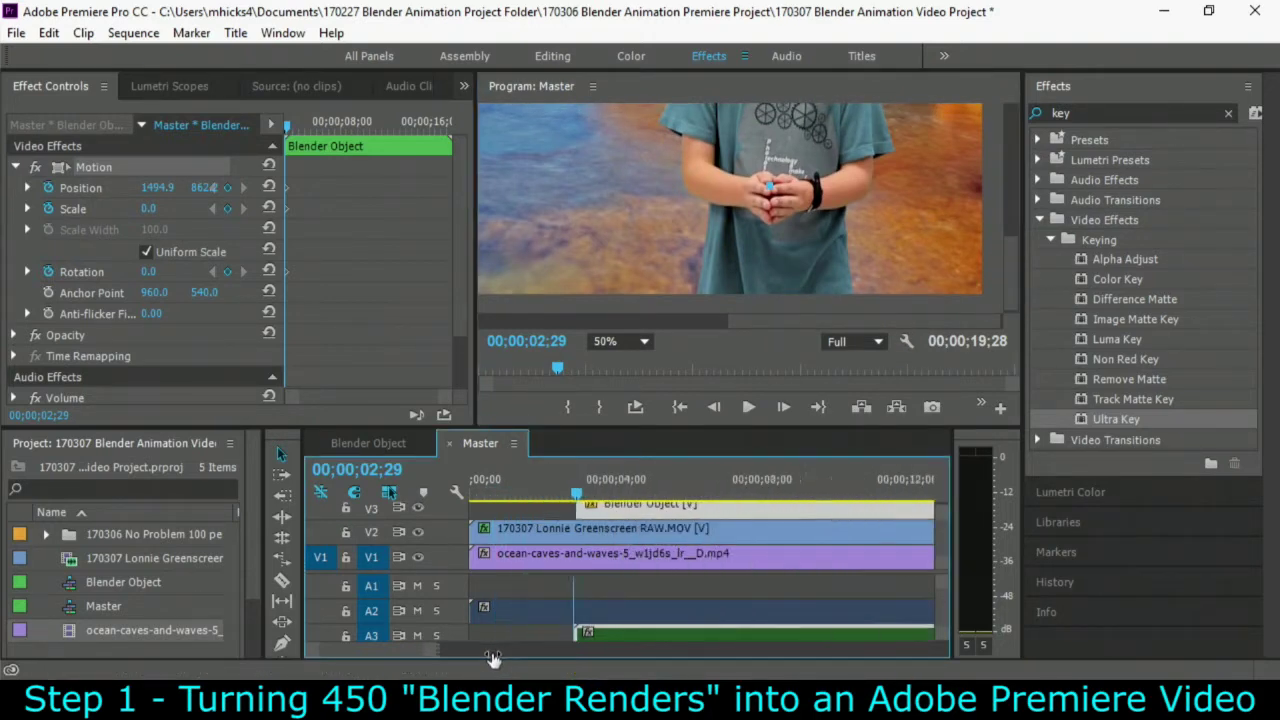
Step: At about 3;07, keyframe the object at scale 2.0, nudged slightly right and lower
left_click_drag(622, 500, 637, 498)
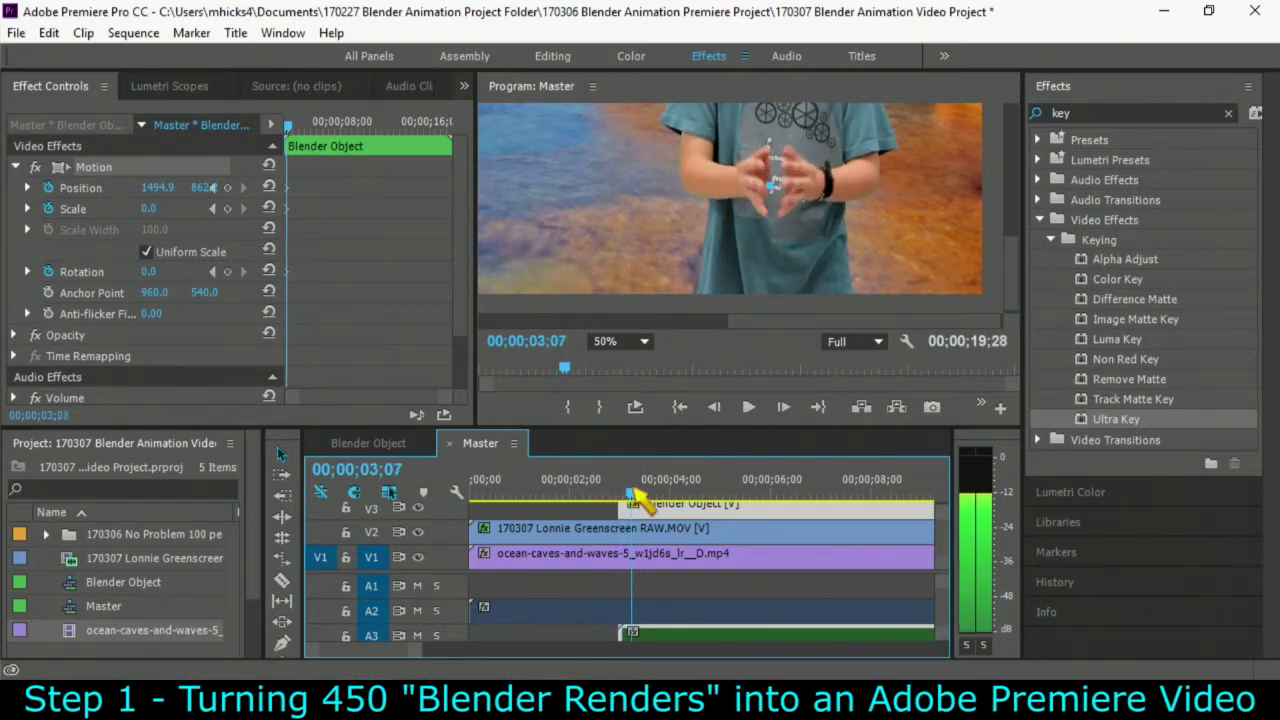
left_click(153, 209)
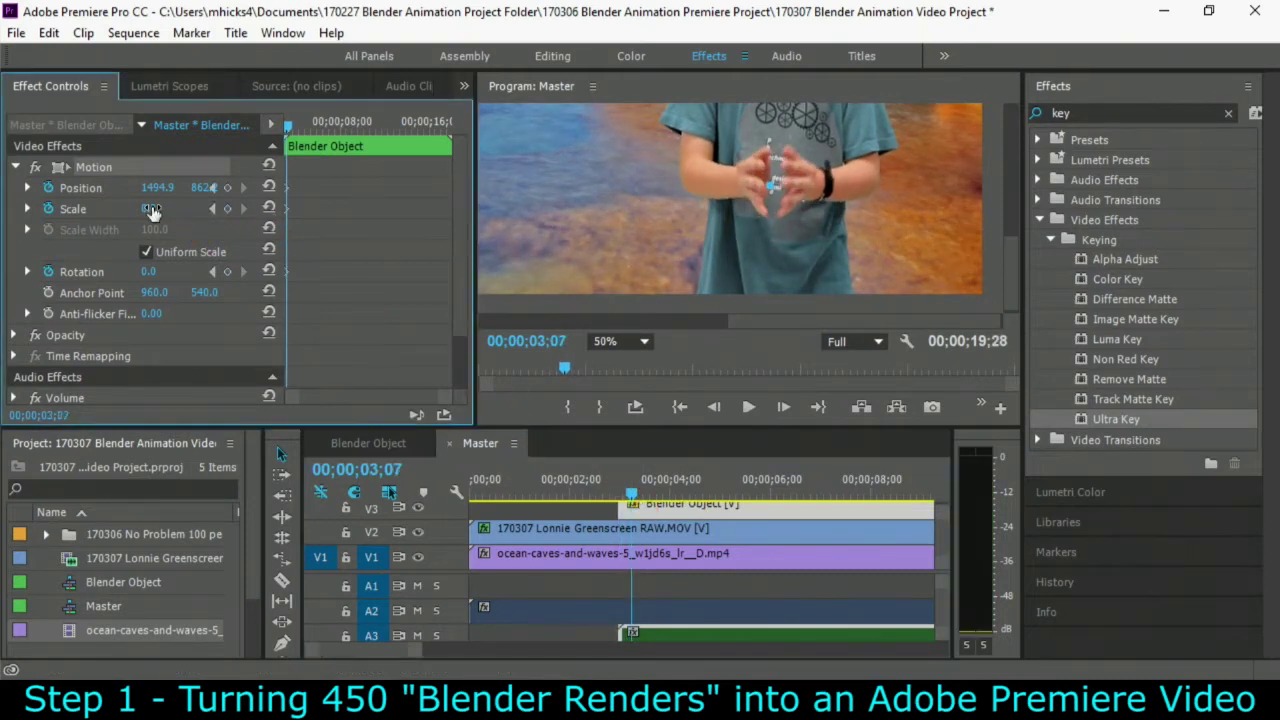
left_click_drag(160, 208, 155, 207)
left_click_drag(140, 196, 155, 193)
left_click_drag(180, 193, 174, 196)
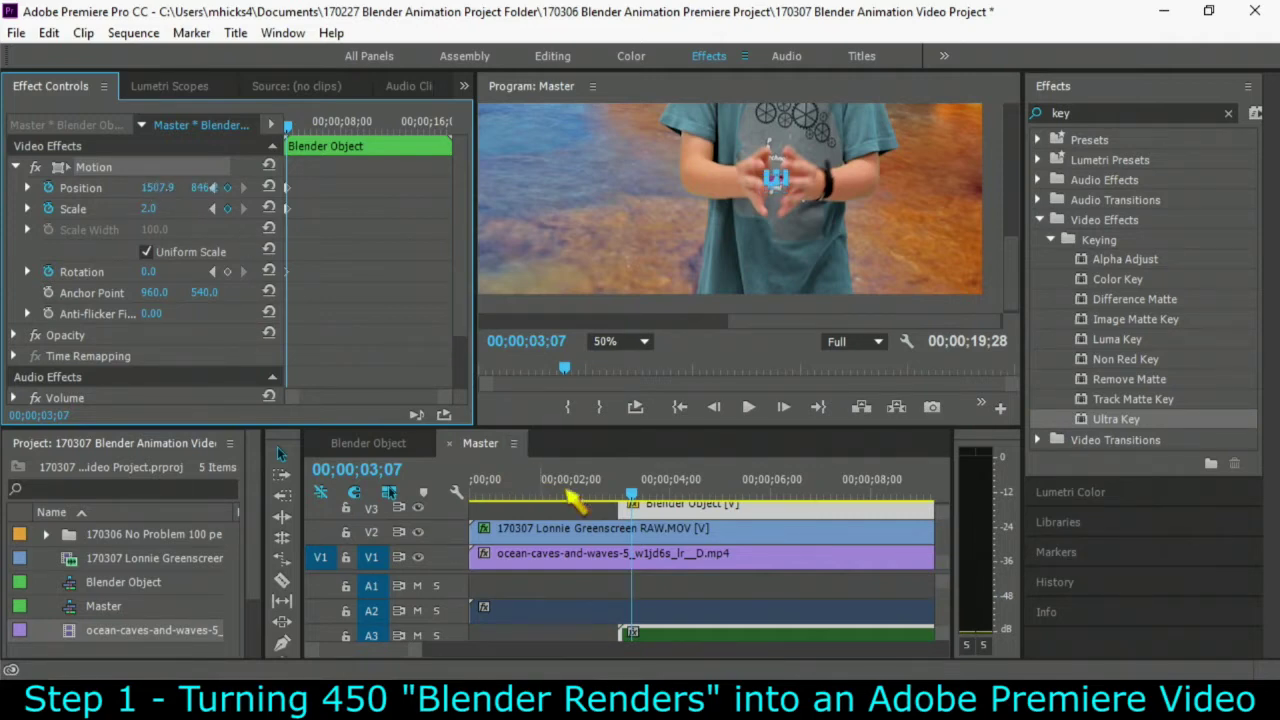
Step: At 3;14, keyframe the object at scale 11.0 and position 1519.9, about 799, between the hands
left_click(636, 492)
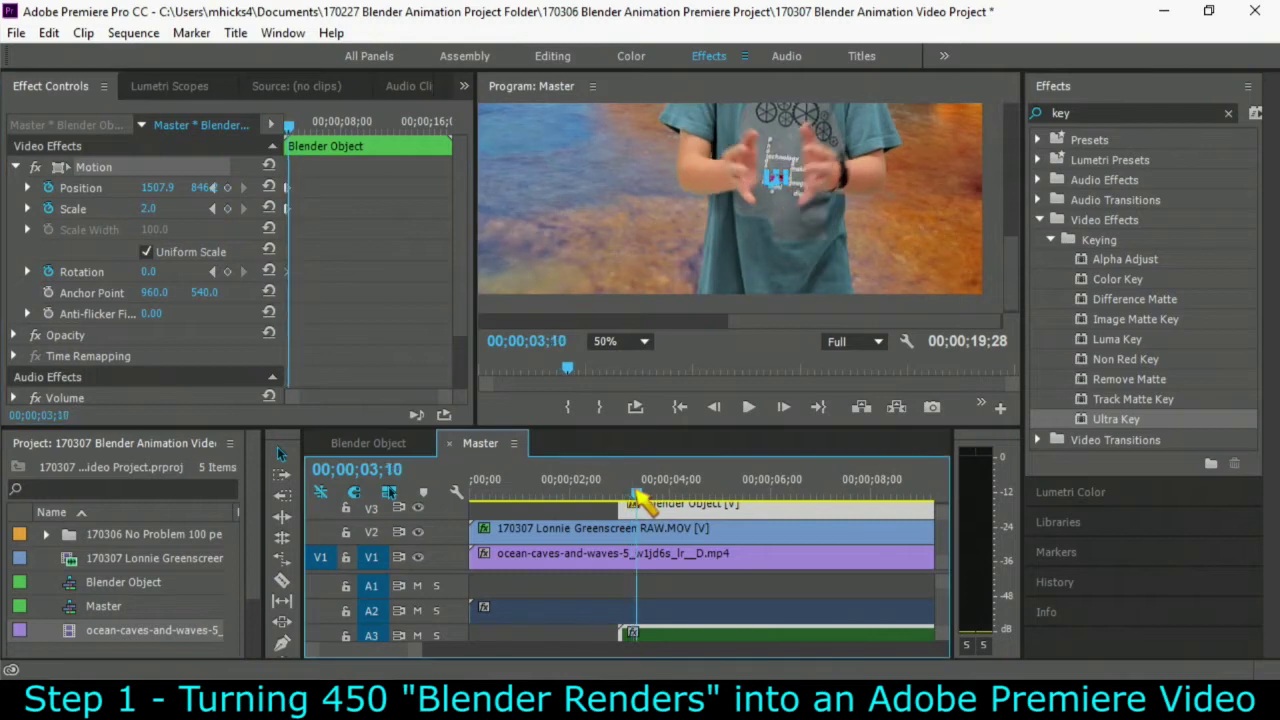
left_click_drag(636, 492, 643, 492)
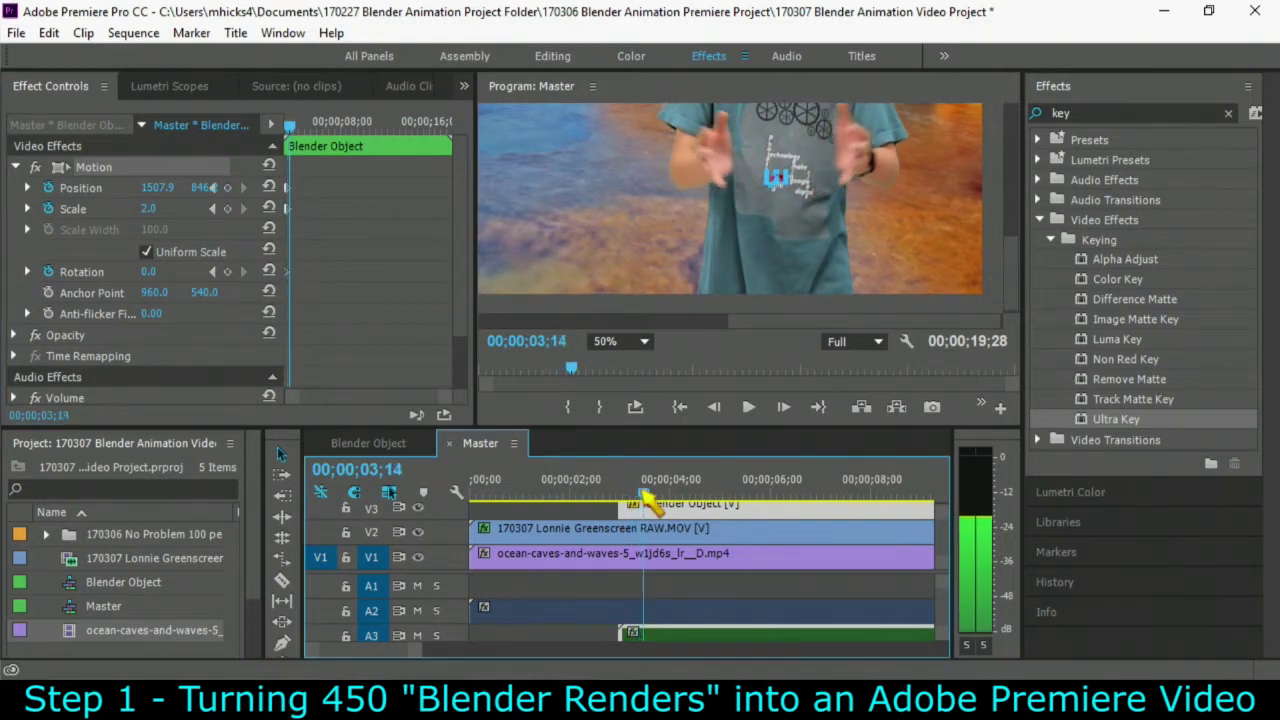
left_click(150, 213)
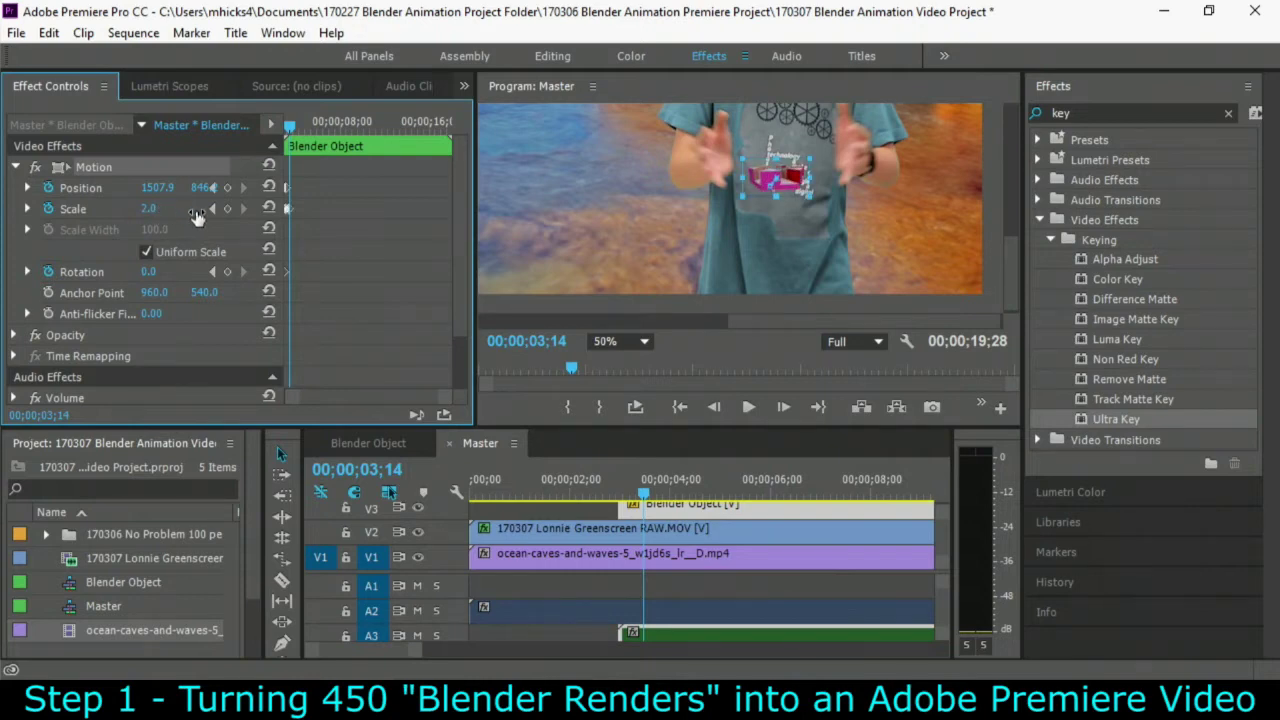
left_click_drag(200, 218, 183, 243)
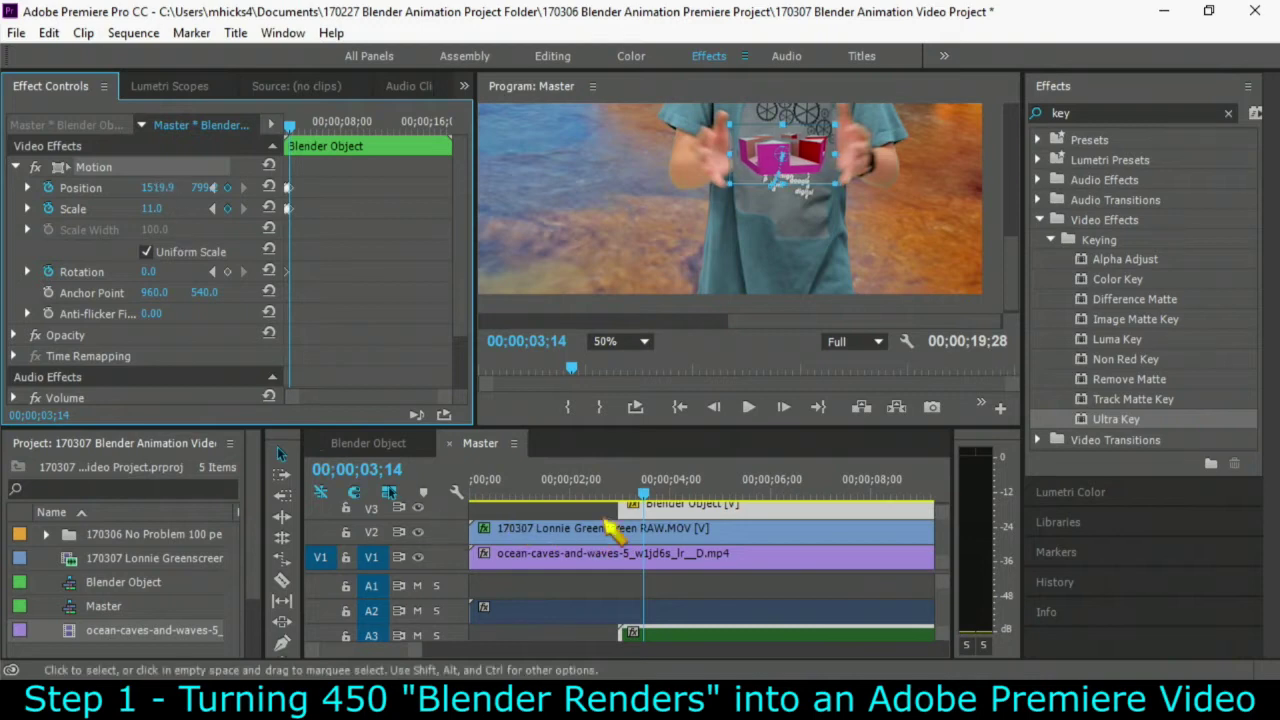
Step: At 3;23, keyframe scale 29.0 with Position Y raised to about 772, then scrub back to check
left_click(651, 495)
left_click_drag(651, 495, 660, 500)
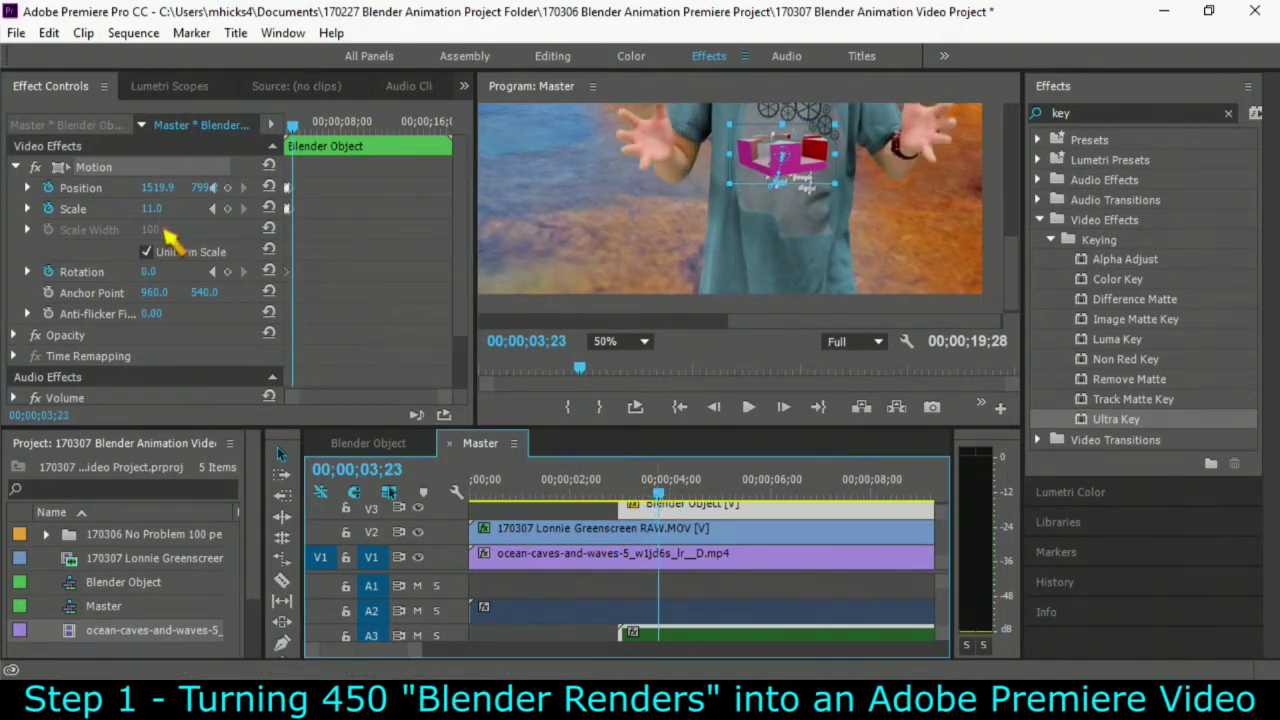
left_click_drag(149, 217, 174, 209)
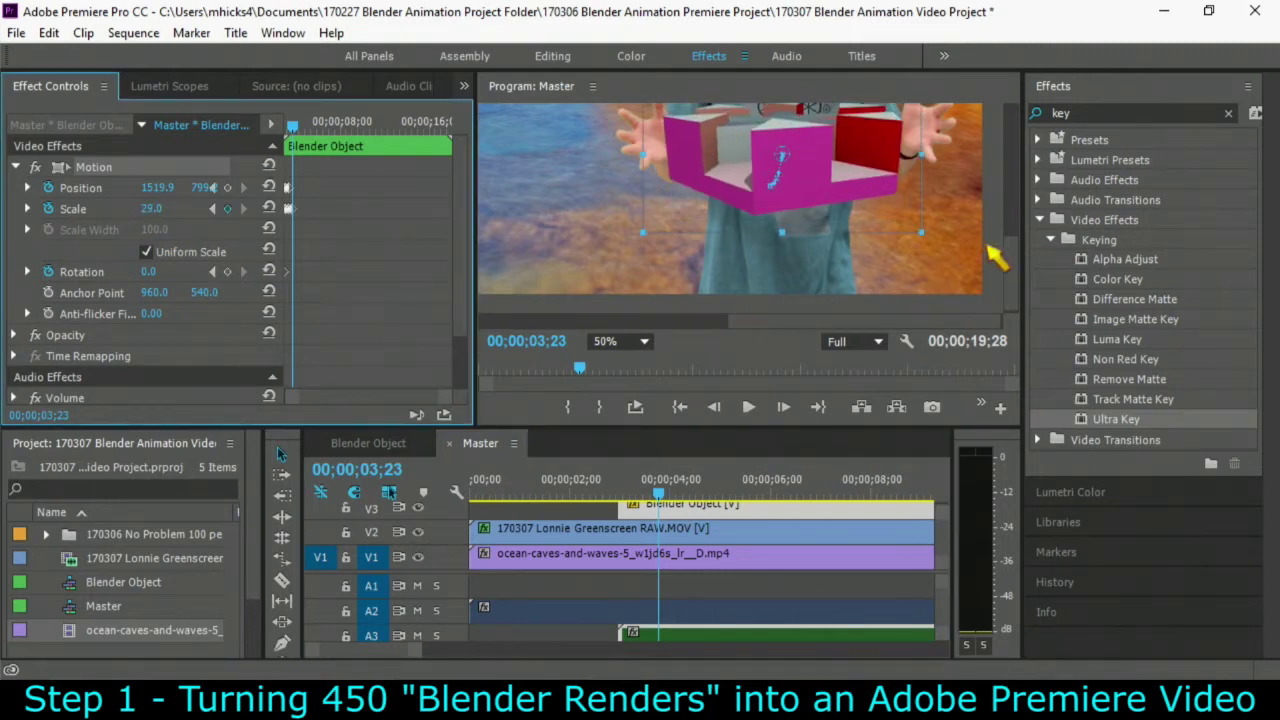
left_click_drag(1014, 257, 1012, 240)
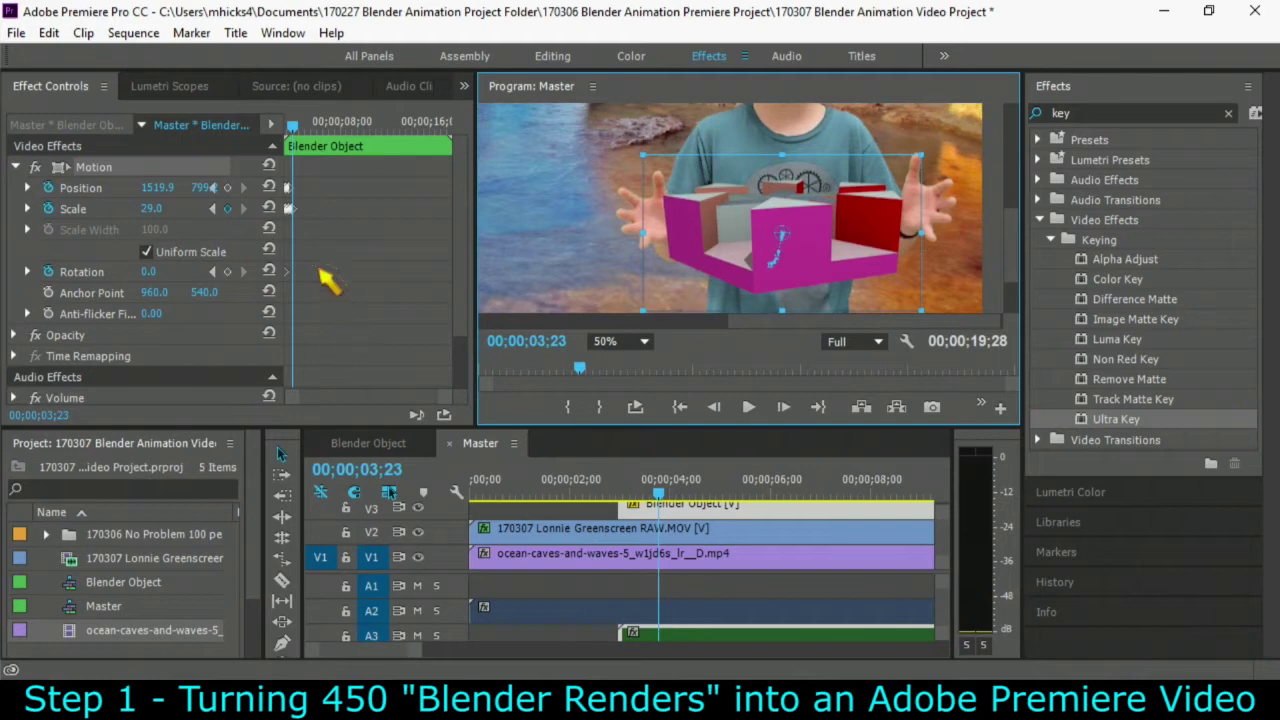
left_click_drag(208, 195, 176, 198)
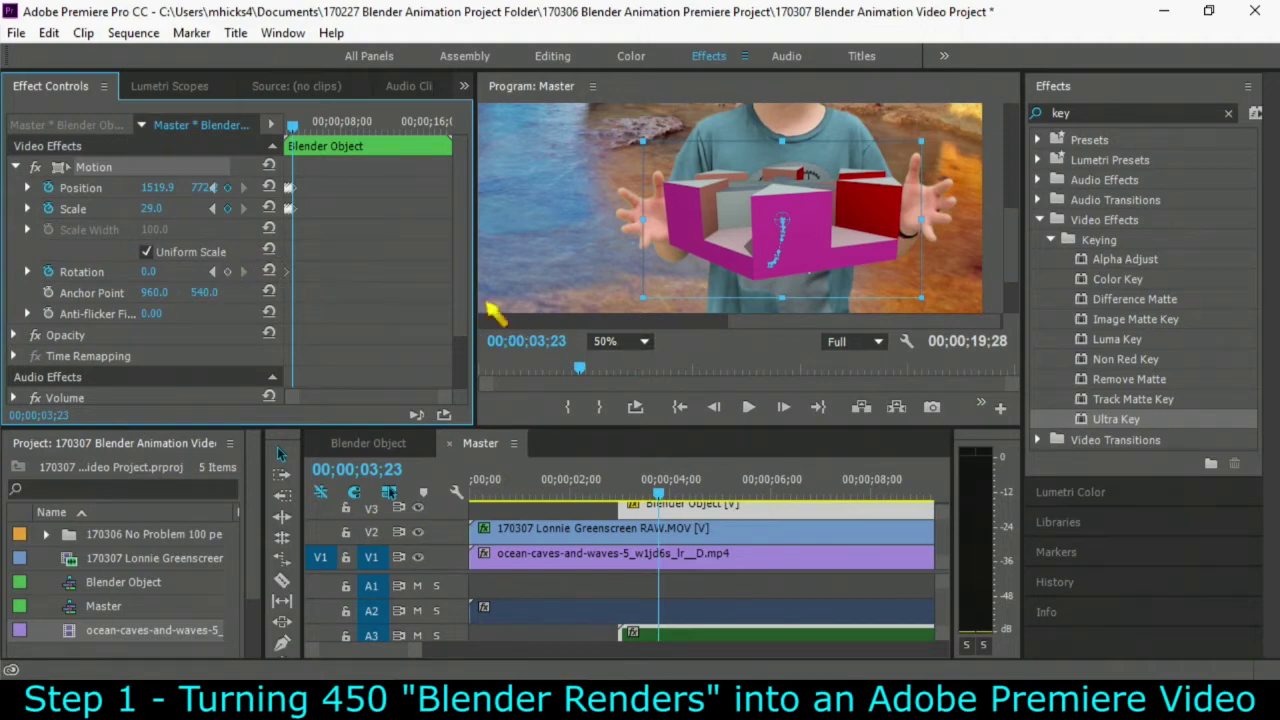
left_click_drag(662, 495, 655, 495)
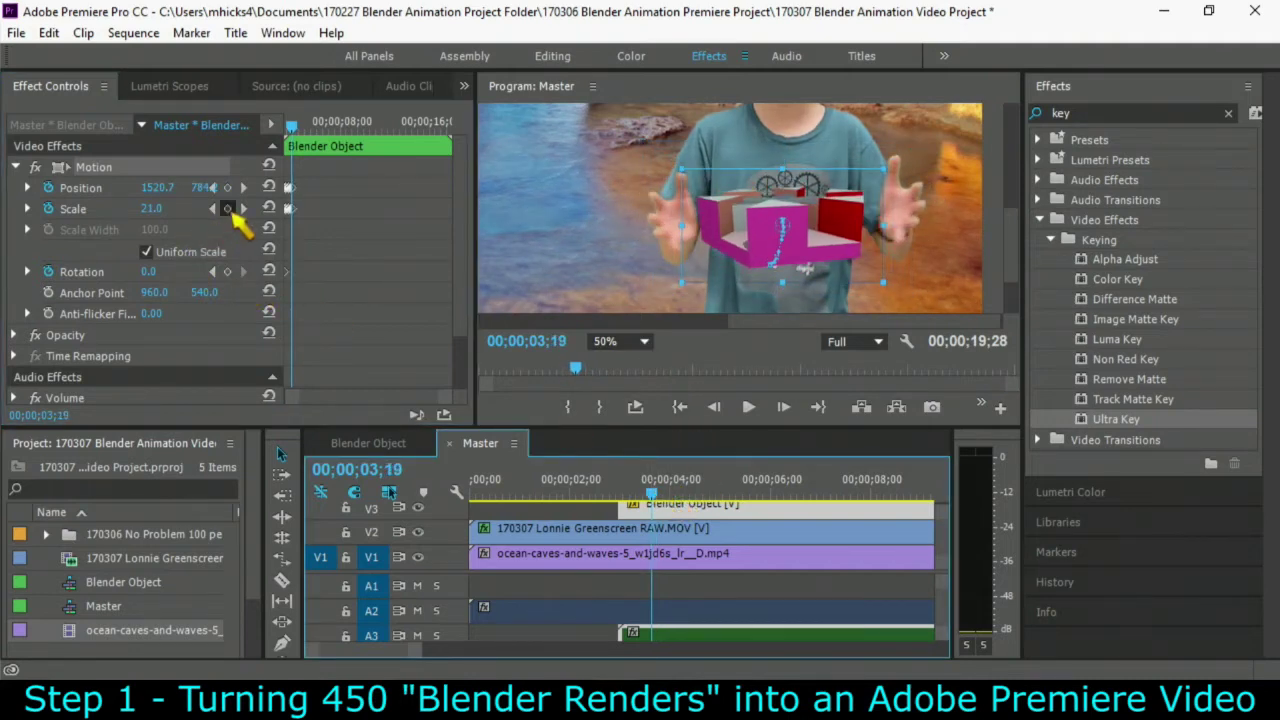
Step: At 3;23, add a -4.0° rotation keyframe and raise the object to 1519.9, 749
left_click(234, 272)
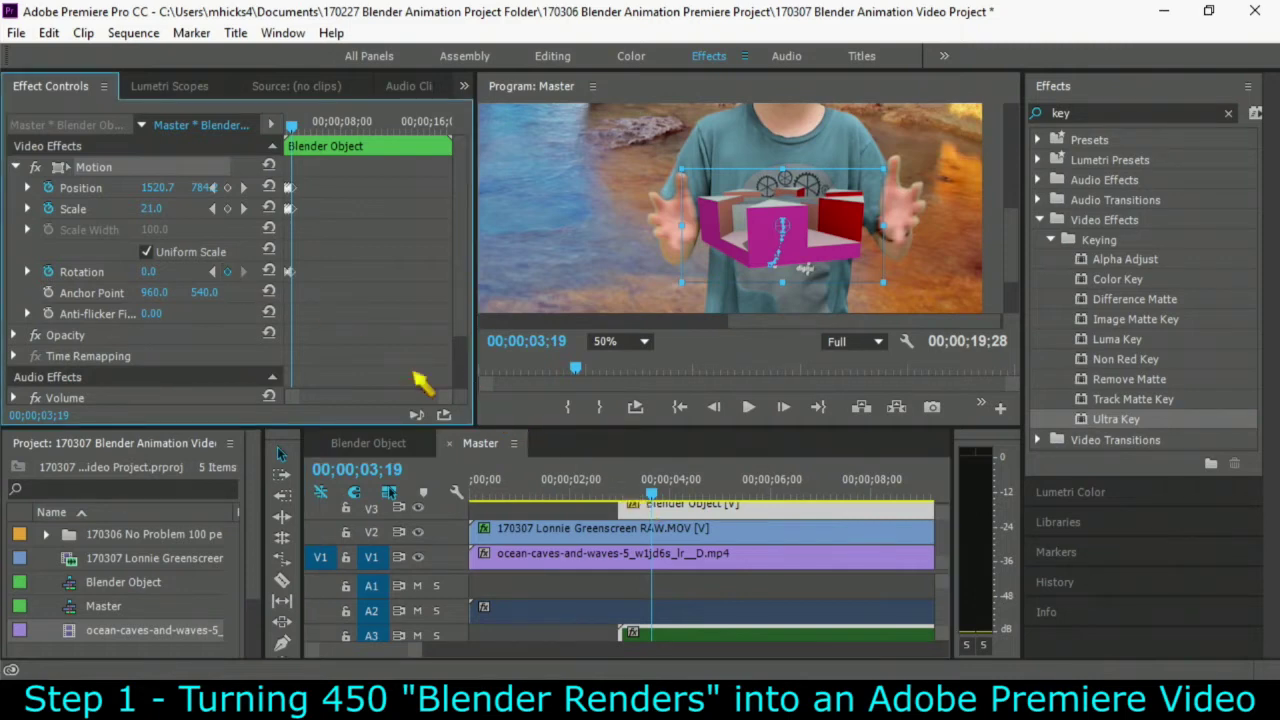
key("=")
key("=")
key("=")
key("=")
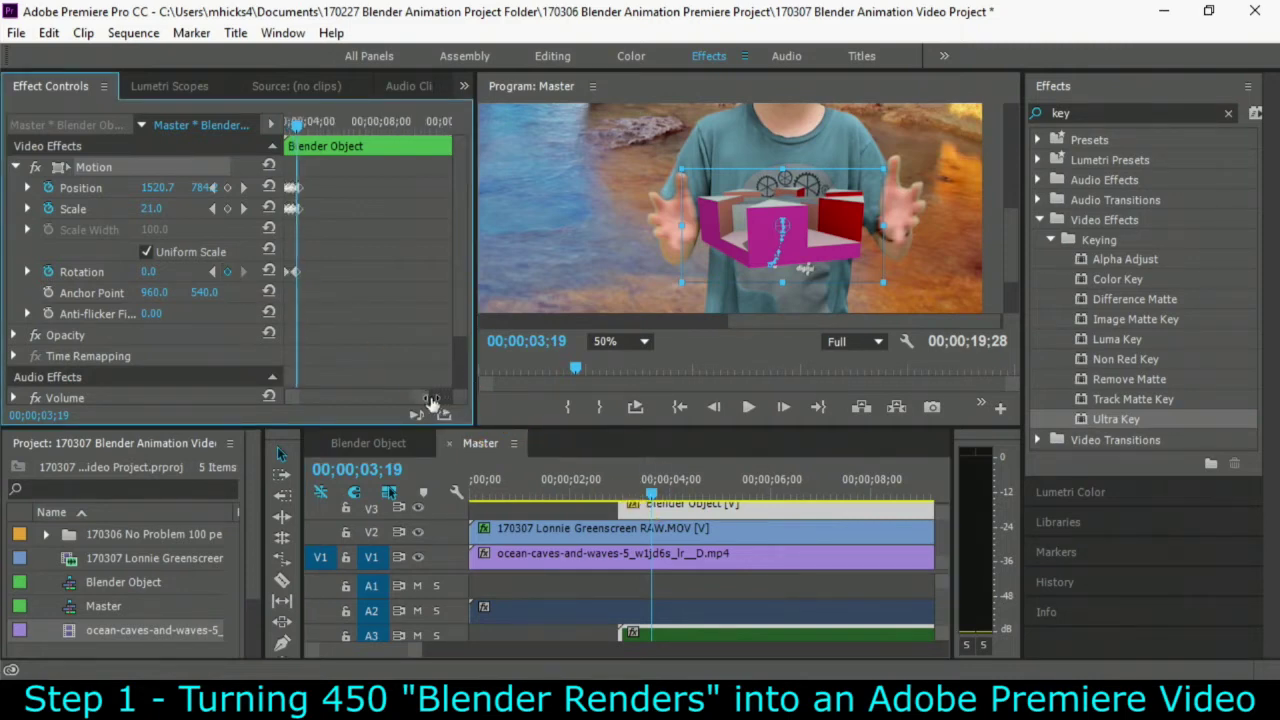
left_click_drag(356, 137, 369, 136)
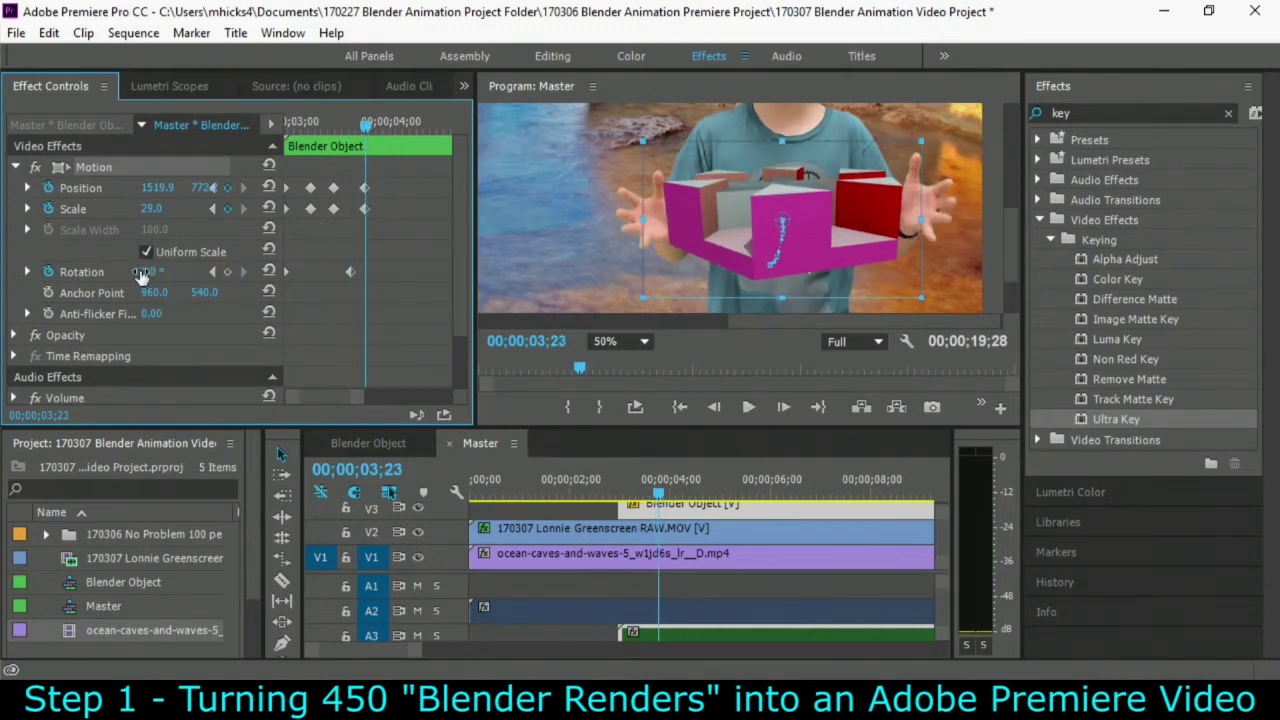
left_click_drag(142, 276, 130, 276)
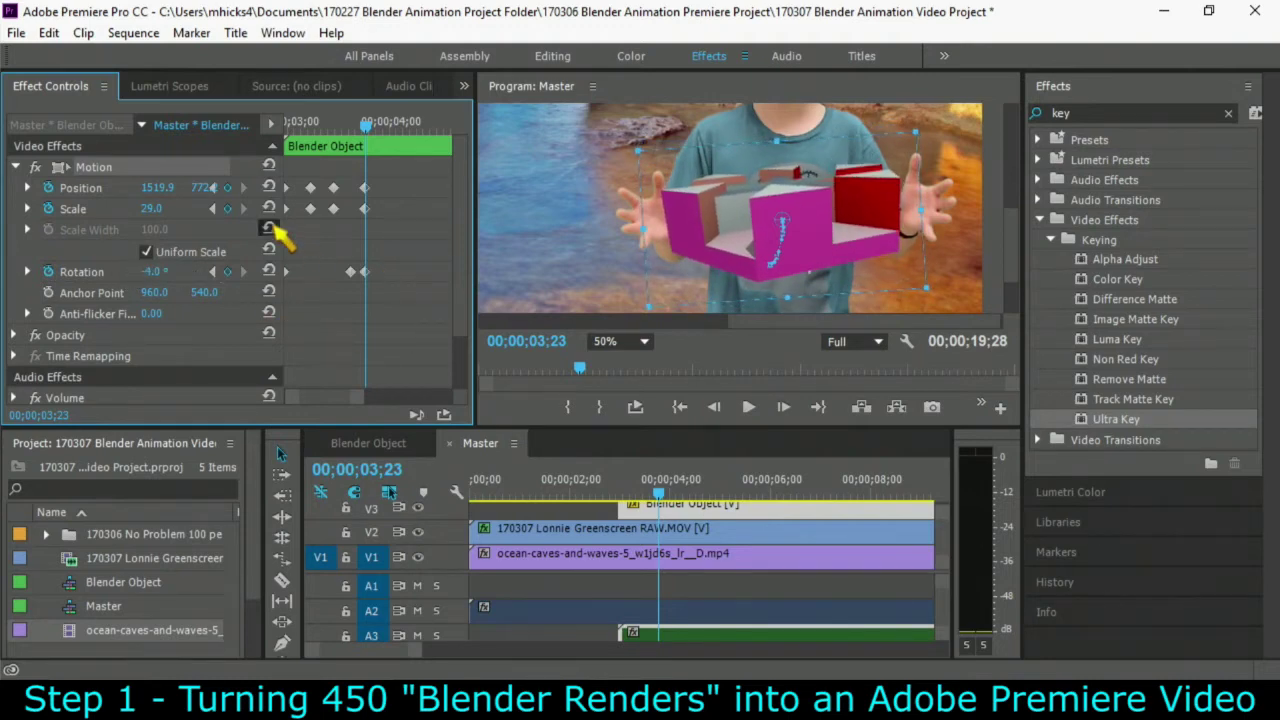
left_click_drag(203, 188, 178, 192)
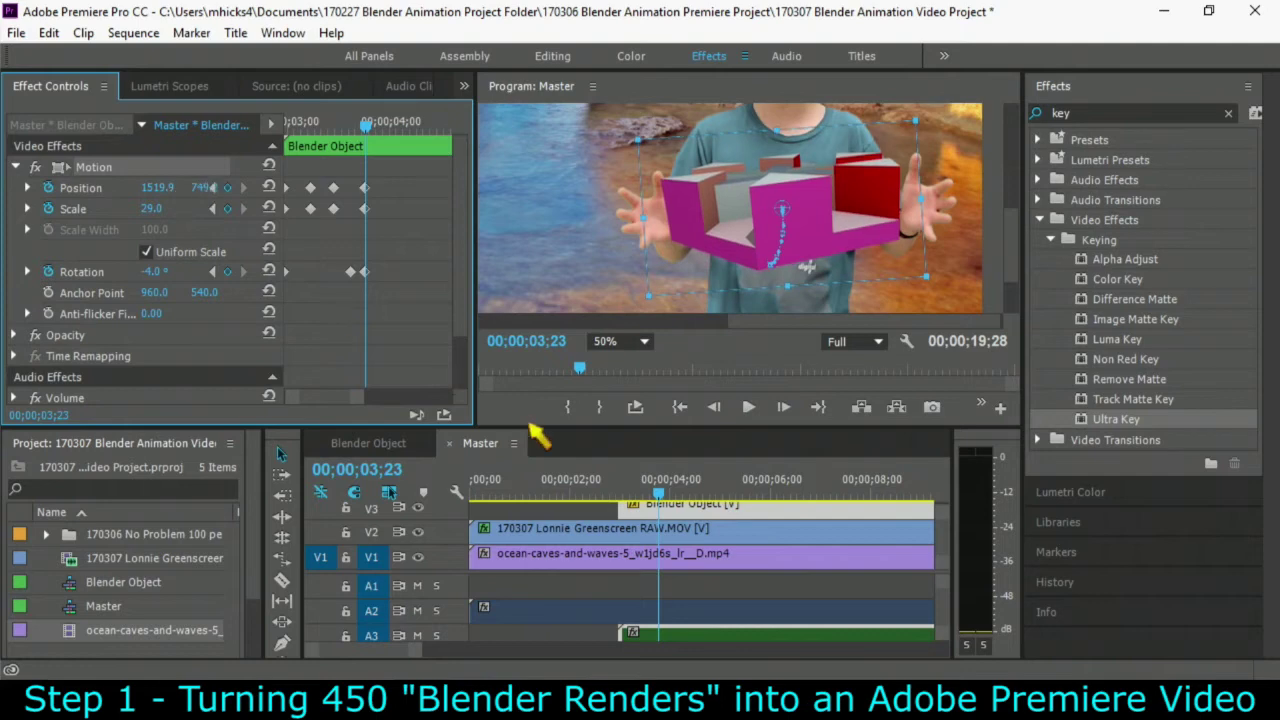
Step: At 4;02, keyframe the object lower and left at 1501.9, 804 with scale 32.0
left_click(662, 500)
left_click_drag(662, 500, 676, 500)
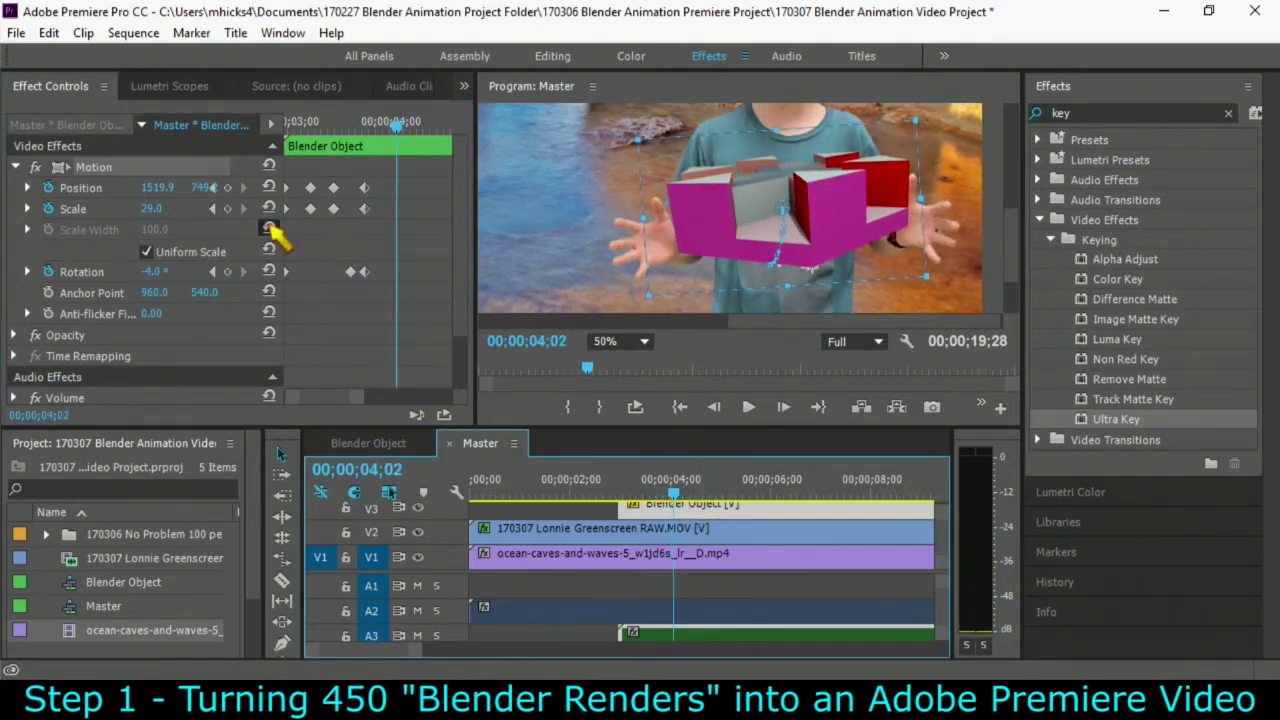
left_click(204, 189)
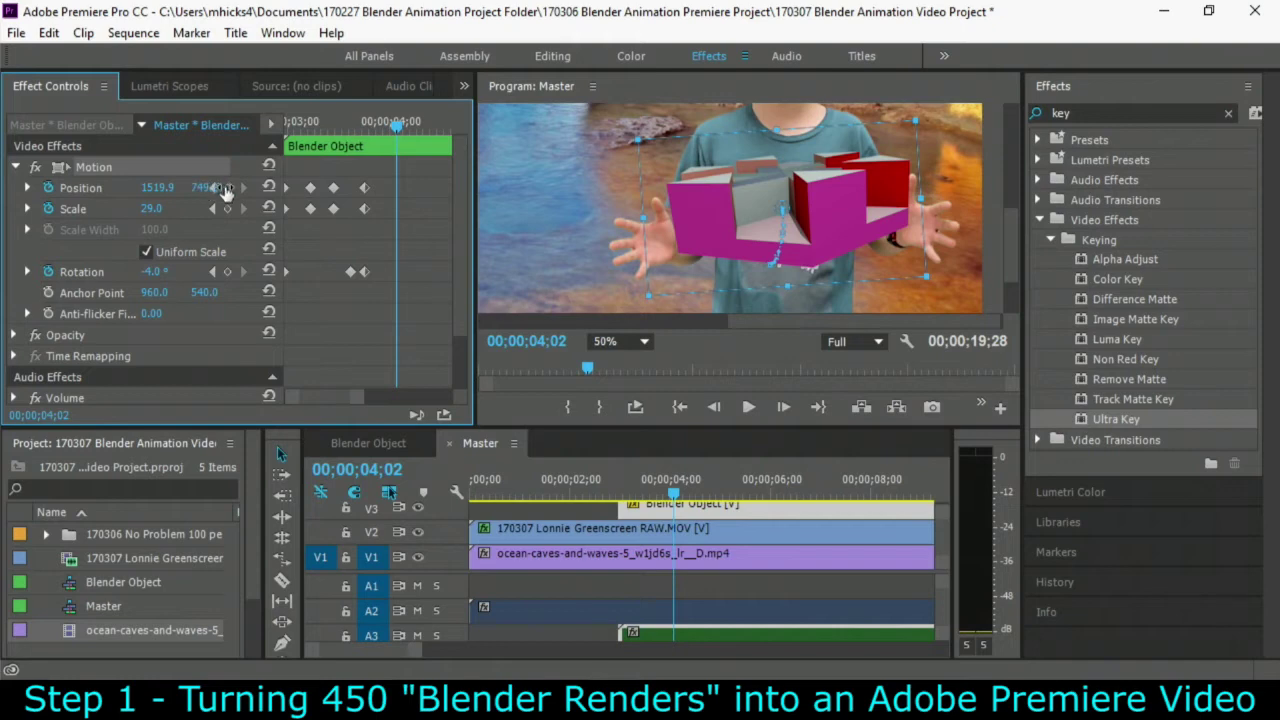
left_click_drag(226, 193, 278, 188)
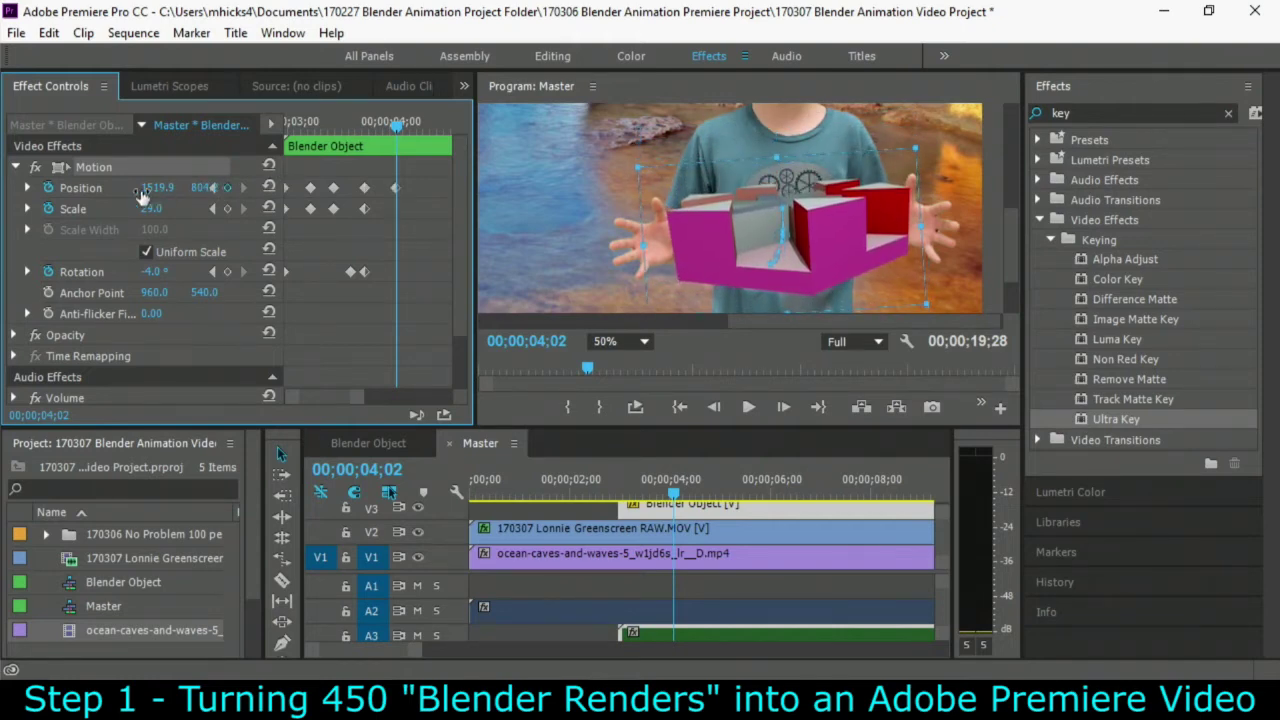
left_click_drag(141, 192, 131, 192)
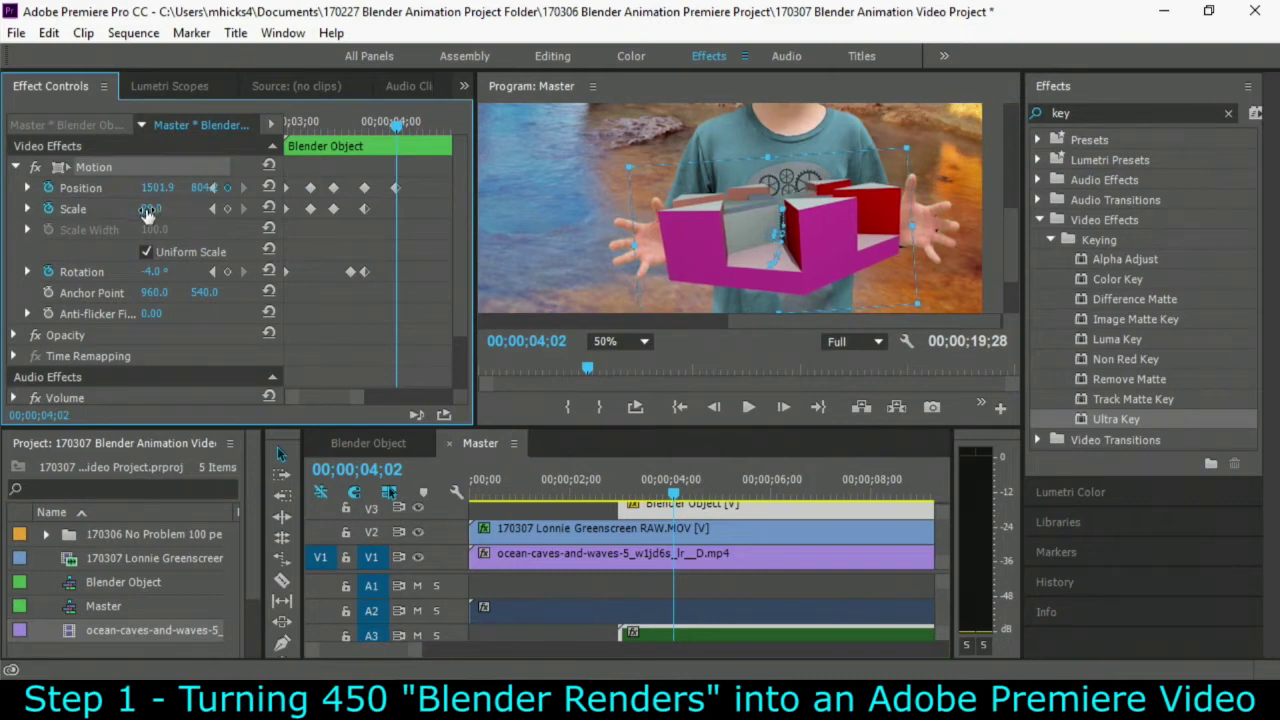
mouse_move(129, 218)
left_mouse_down()
mouse_move(111, 226)
mouse_move(131, 224)
left_mouse_up()
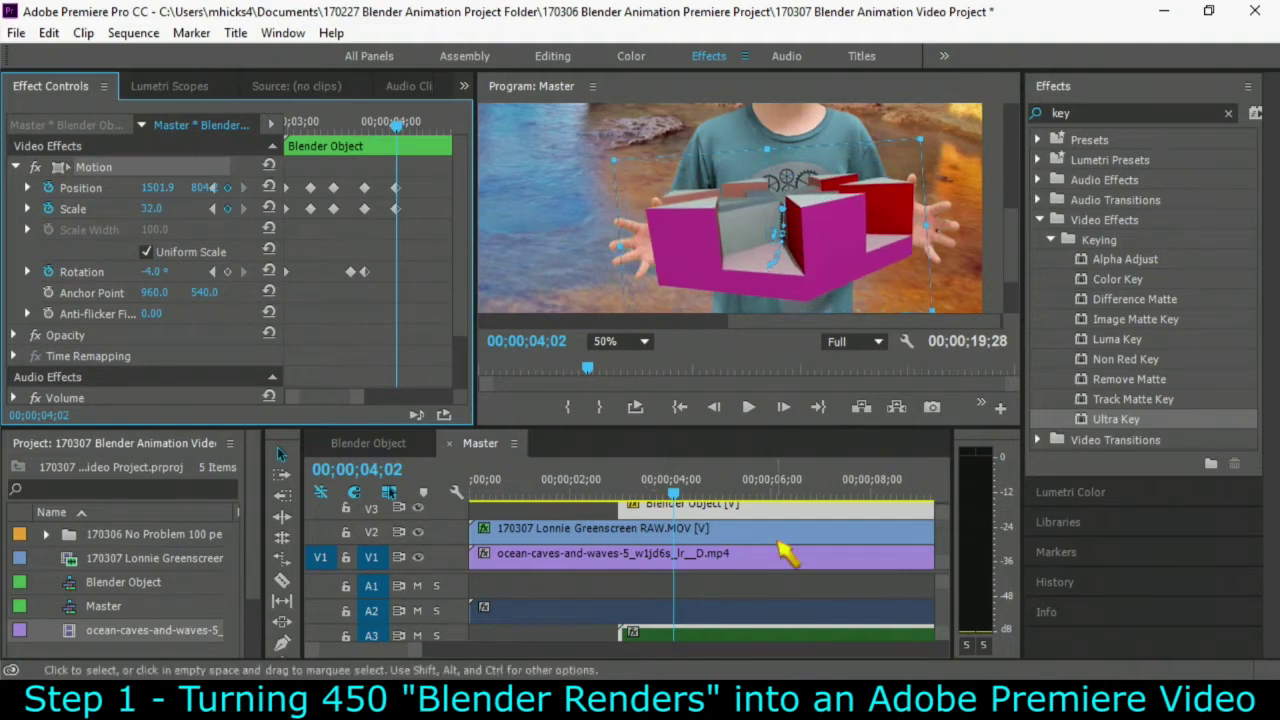
left_click_drag(670, 490, 625, 497)
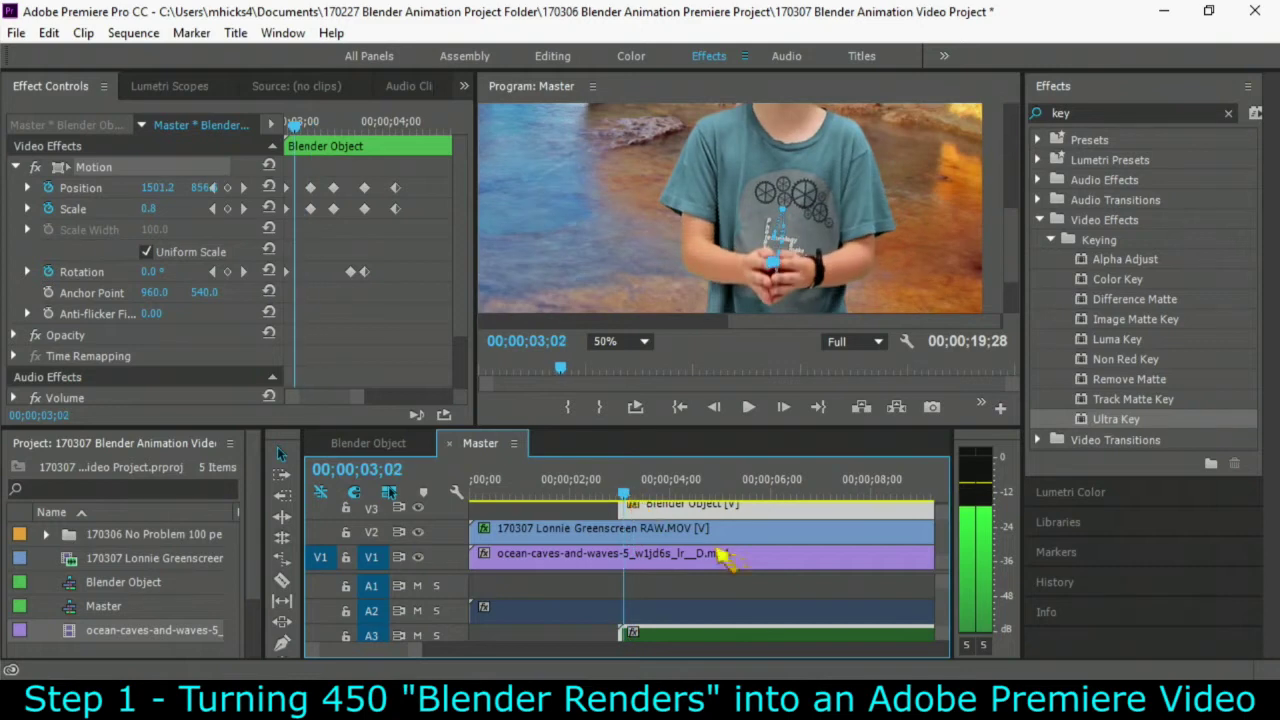
Step: Review playback, then at 5;12 keyframe the object tilted further, shifted right and moved up
key("space")
key("space")
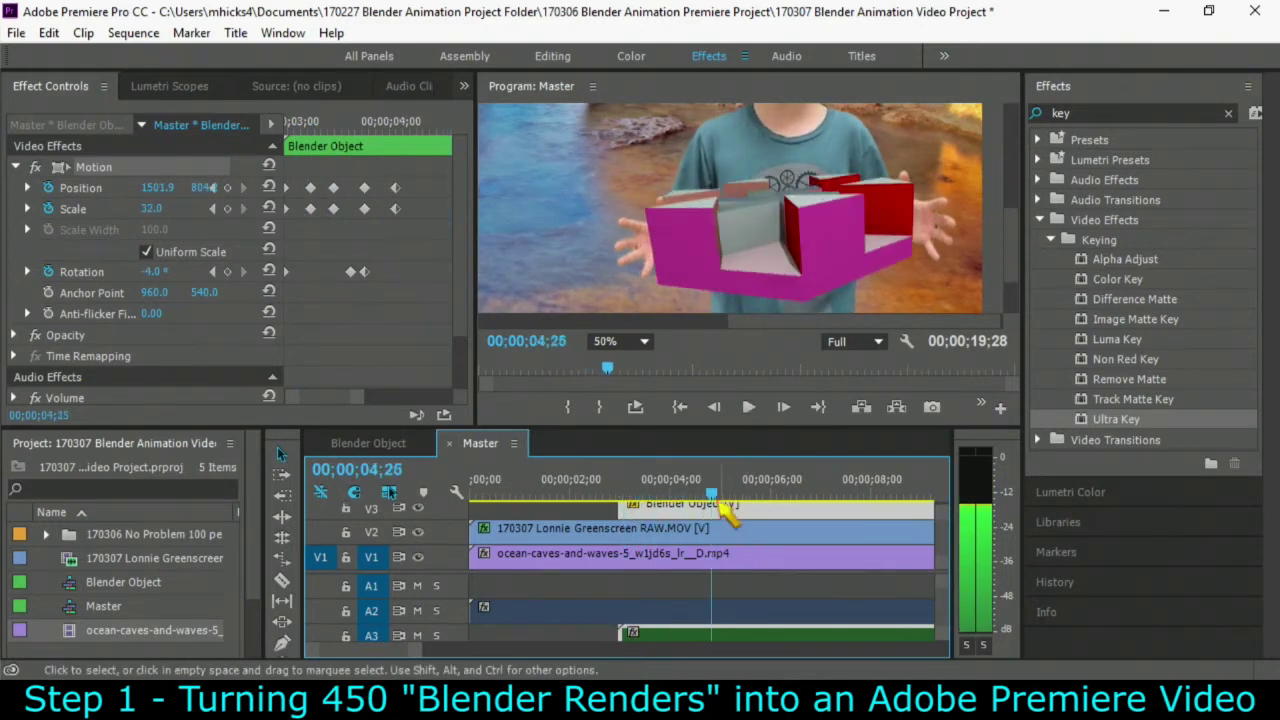
mouse_move(722, 500)
left_mouse_down()
mouse_move(744, 500)
mouse_move(712, 500)
left_mouse_up()
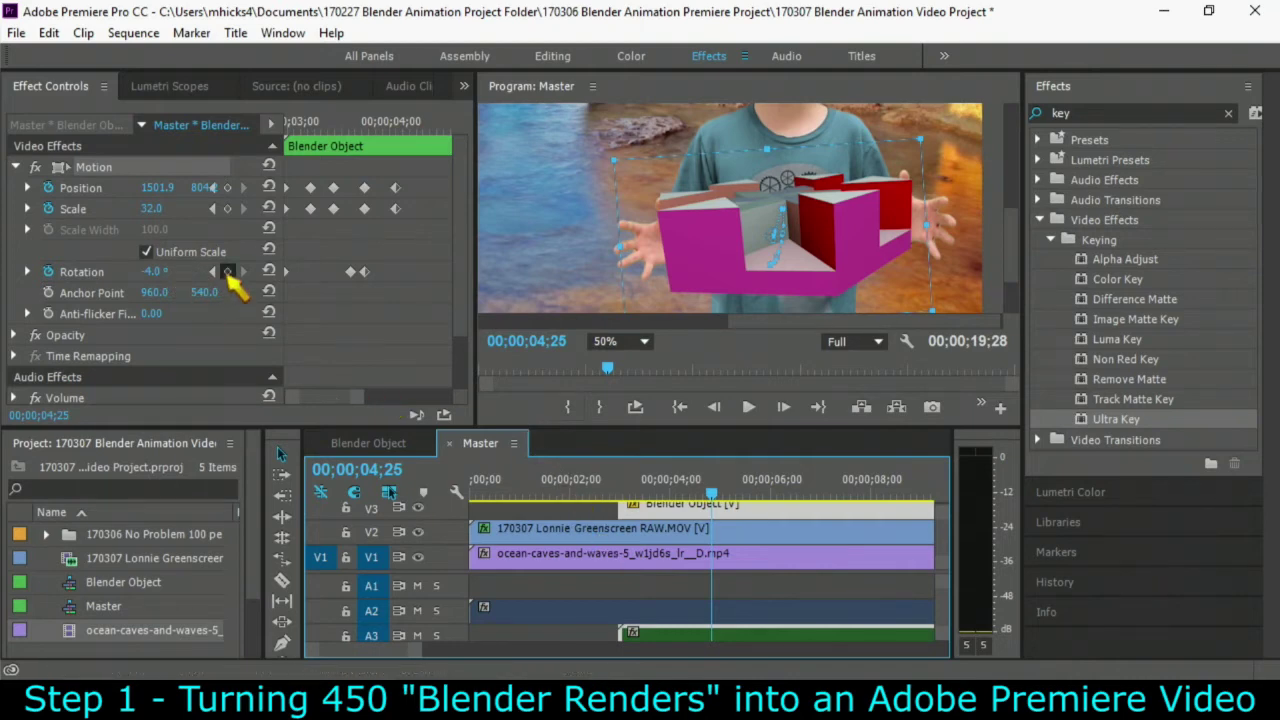
left_click(229, 278)
scroll(339, 399, "down", 1)
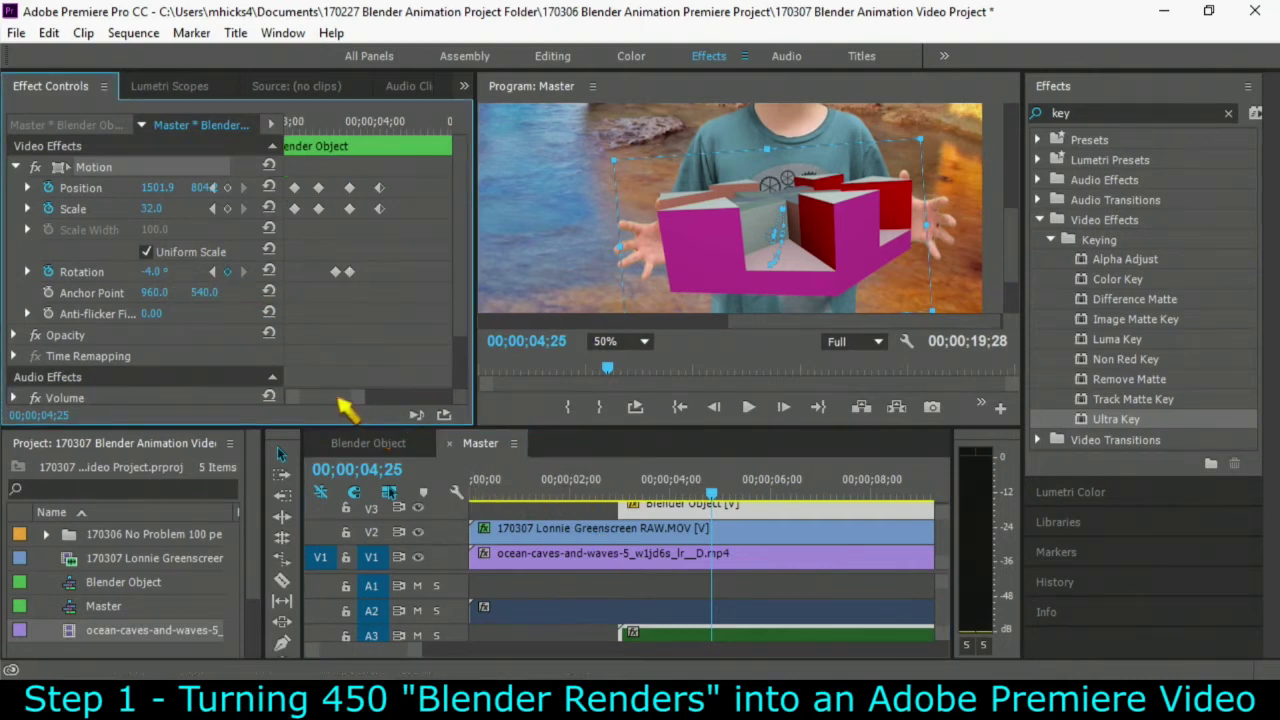
scroll(355, 402, "down", 3)
left_click(716, 500)
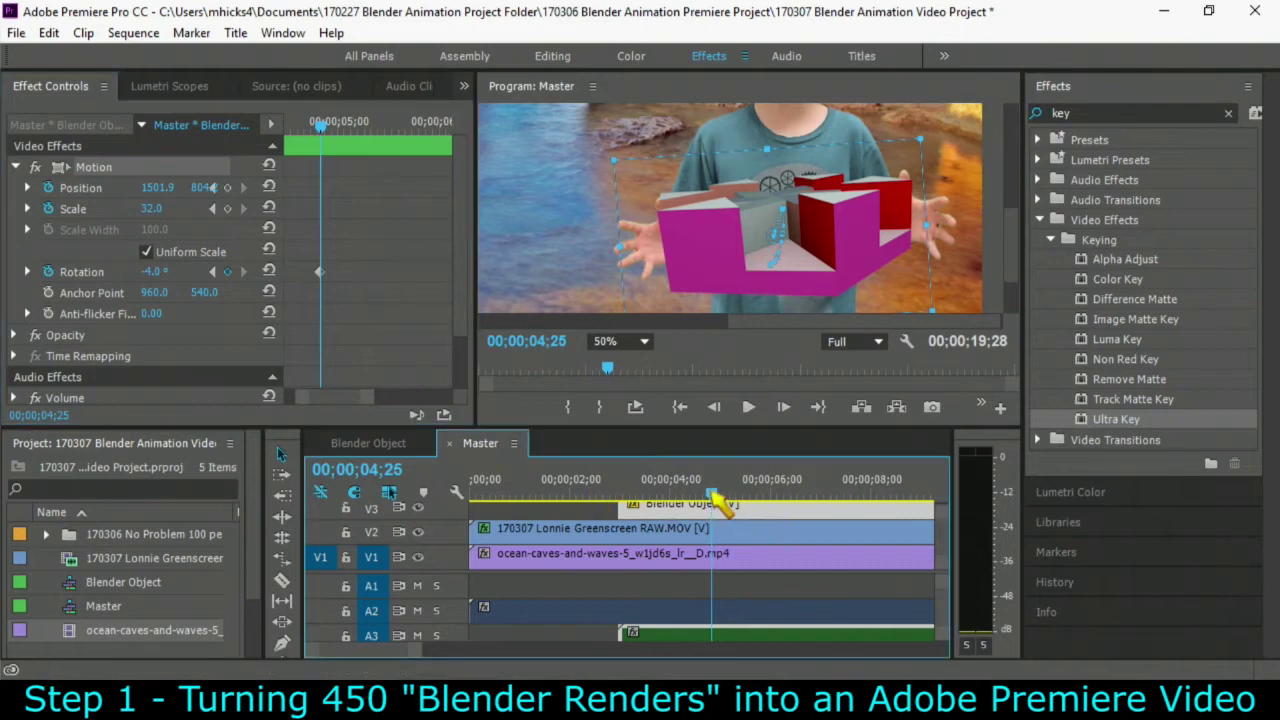
left_click_drag(716, 497, 748, 500)
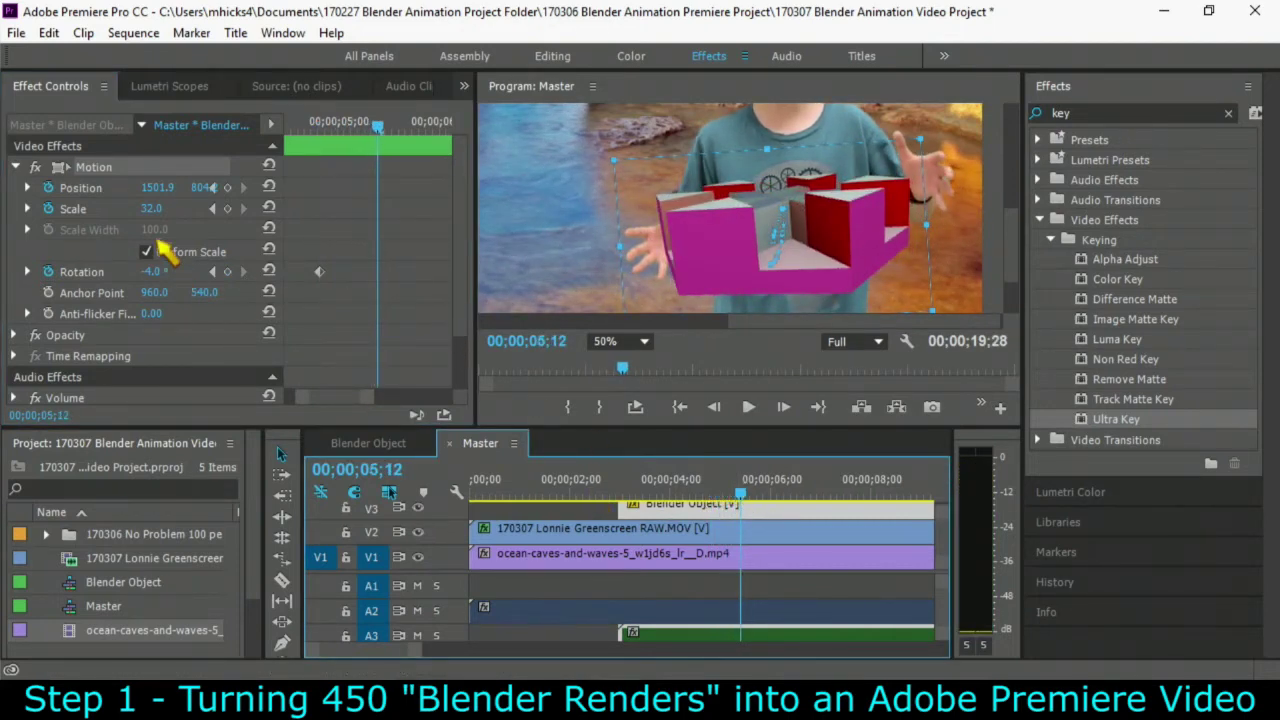
mouse_move(157, 279)
left_mouse_down()
mouse_move(130, 281)
mouse_move(141, 280)
left_mouse_up()
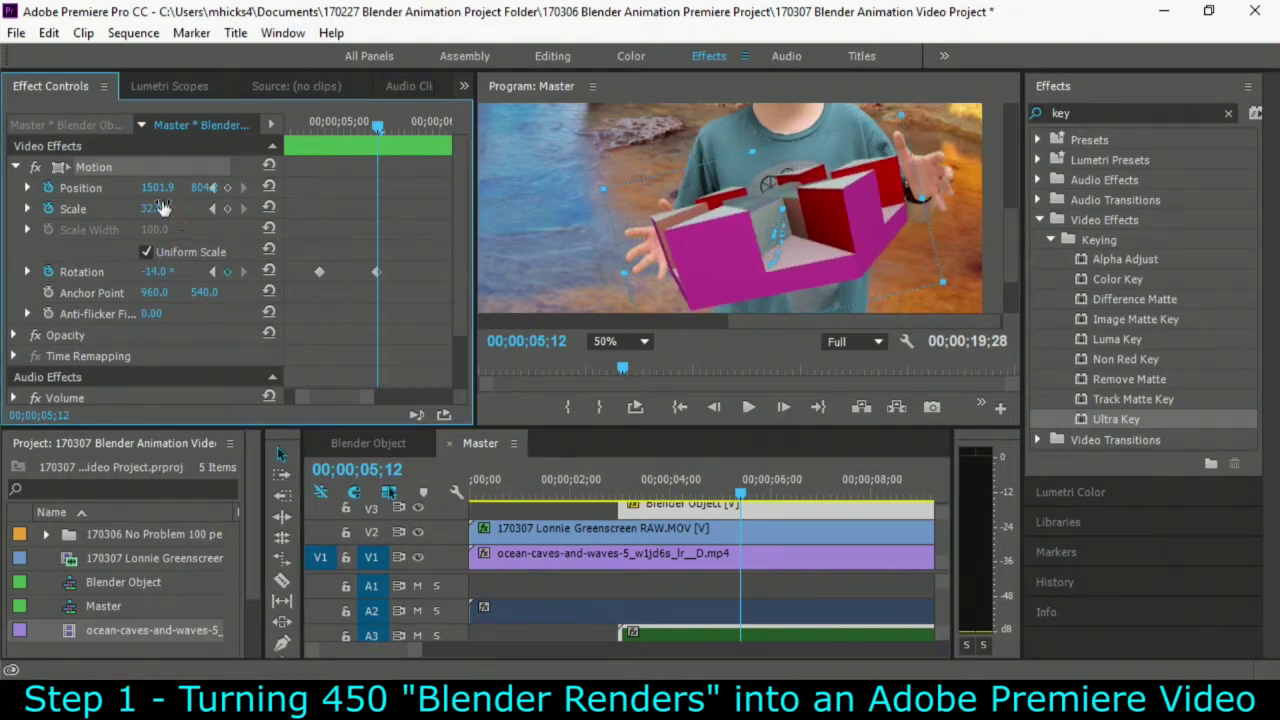
left_click_drag(187, 192, 216, 192)
left_click_drag(735, 279, 731, 257)
Step: Keyframe a smaller scale at 5;21, then at 6;09 ease rotation to -12° and lower it
left_click_drag(752, 490, 757, 491)
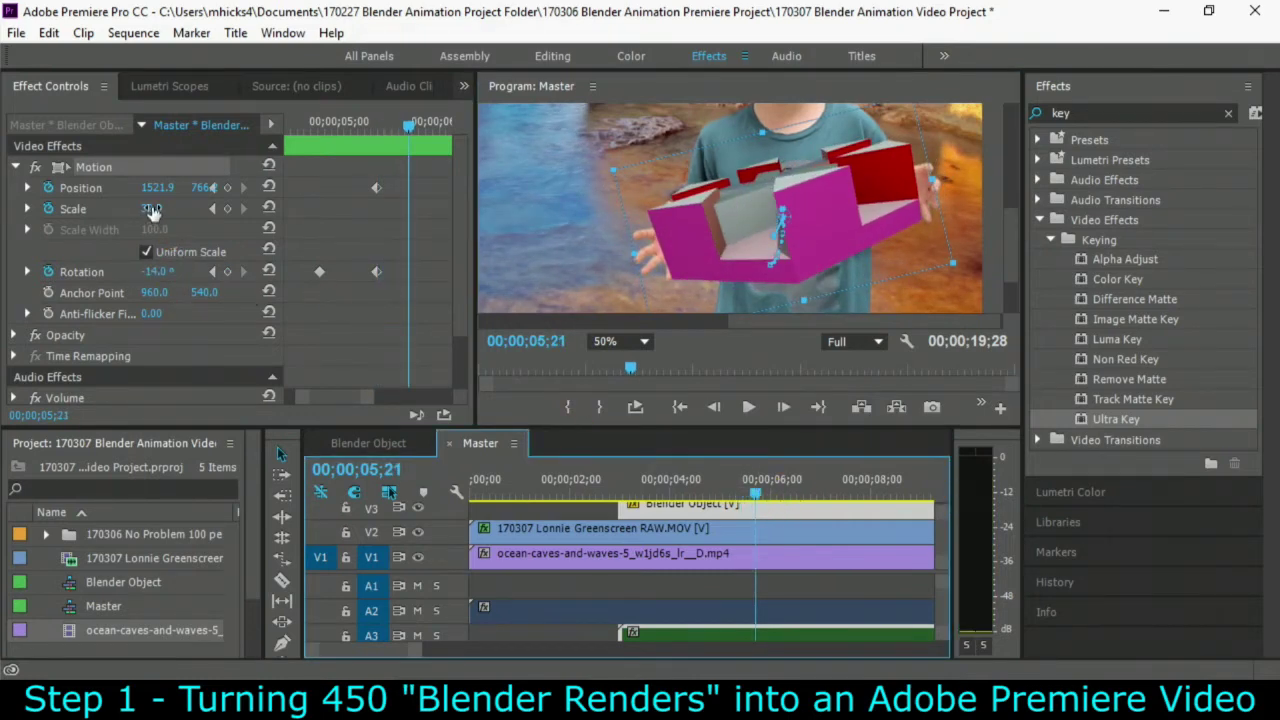
mouse_move(151, 209)
left_mouse_down()
mouse_move(136, 209)
mouse_move(167, 209)
left_mouse_up()
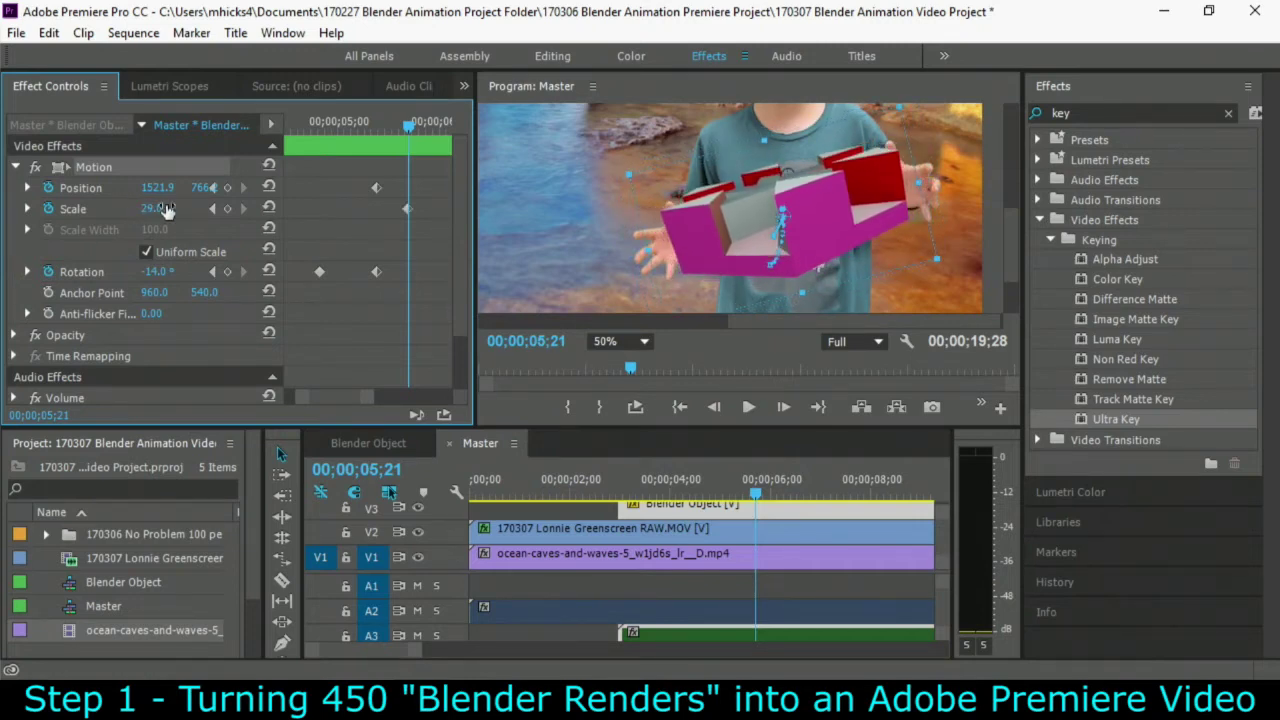
left_click_drag(757, 494, 793, 505)
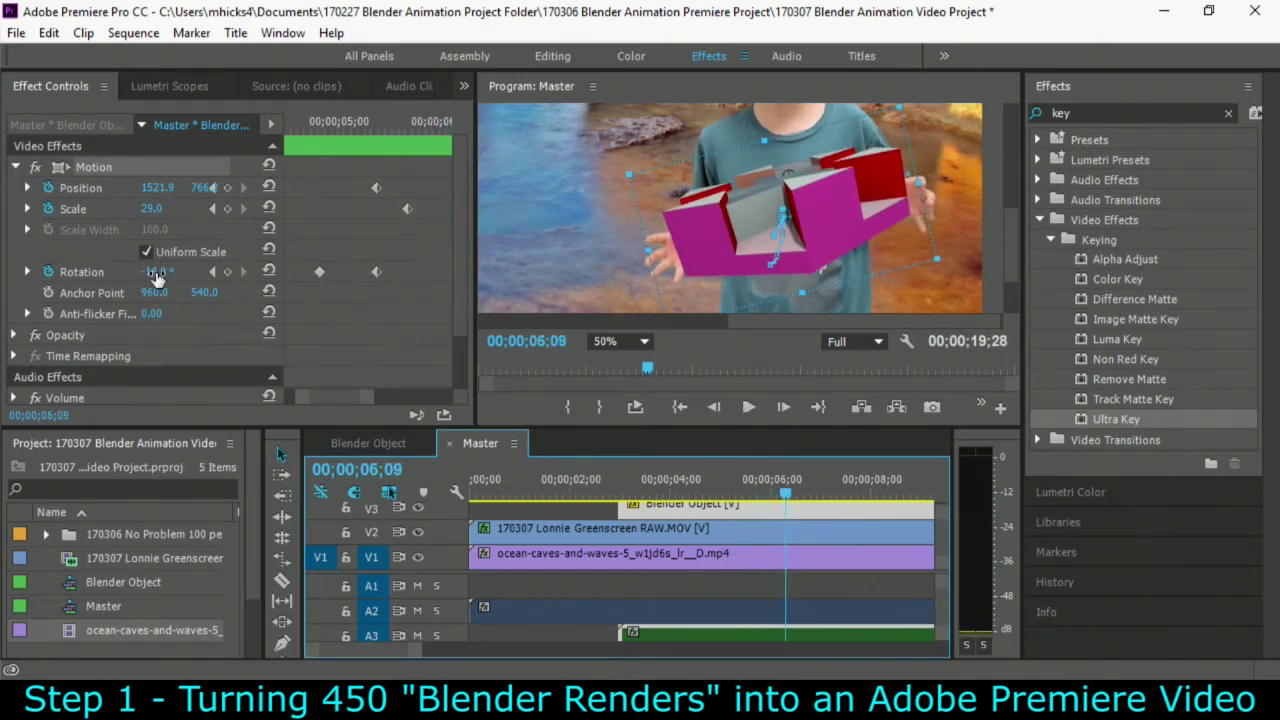
left_click_drag(157, 279, 168, 278)
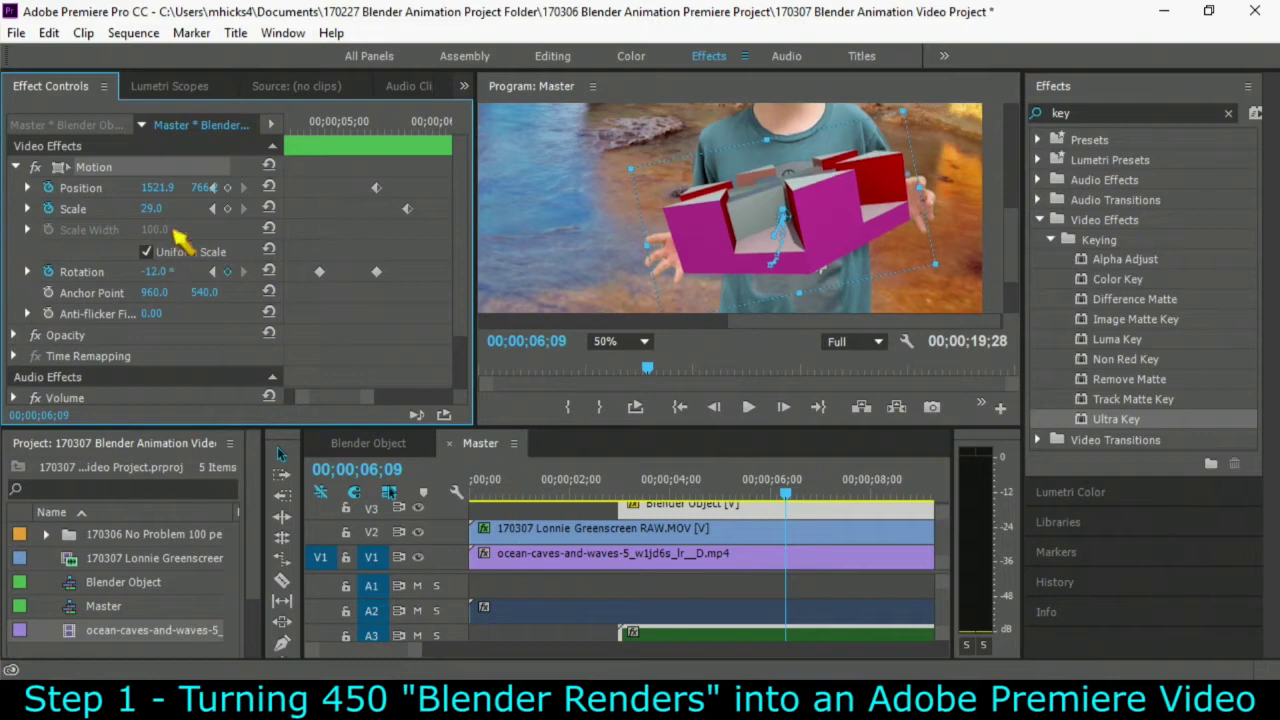
left_click_drag(213, 192, 232, 191)
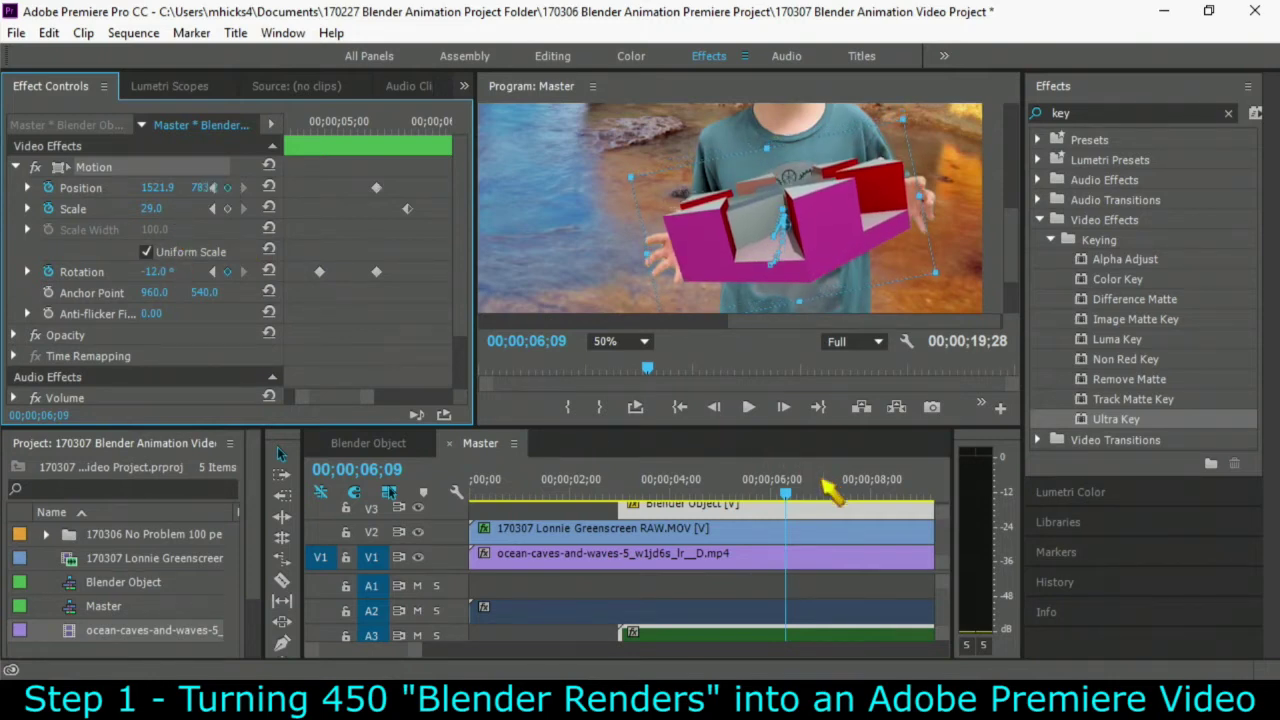
Step: At 6;23, enter a rotation of -12° for the Blender object
left_click_drag(789, 495, 813, 493)
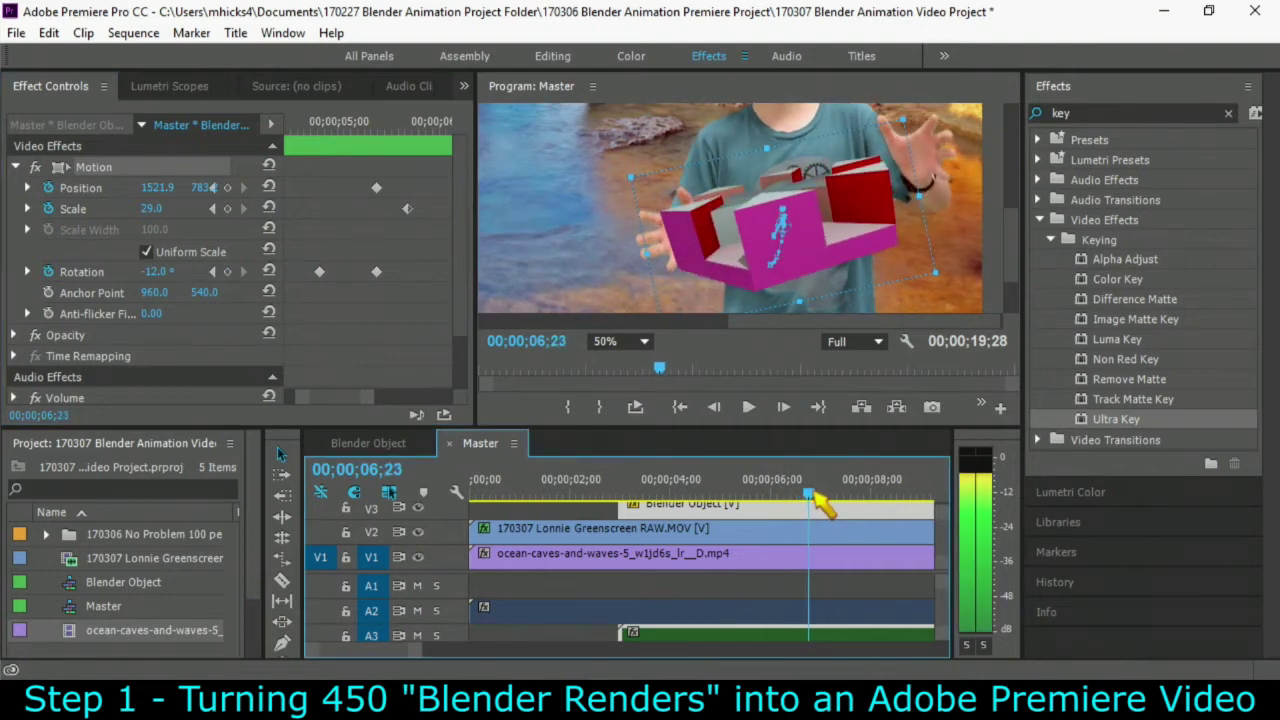
left_click(153, 272)
type("-12")
key("Tab")
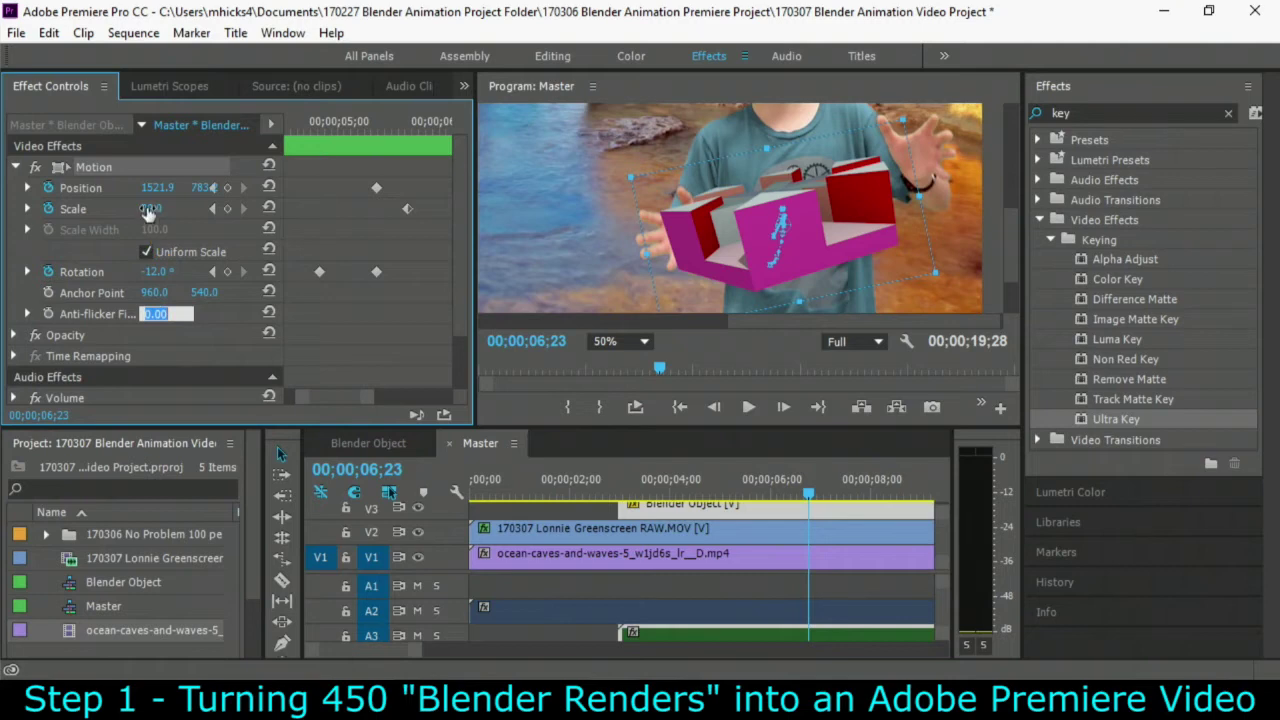
key("Return")
Step: At 6;23, set the object to scale 33, rotation -16° and Position Y 792
mouse_move(175, 206)
left_mouse_down()
mouse_move(168, 190)
mouse_move(188, 195)
mouse_move(172, 198)
left_mouse_up()
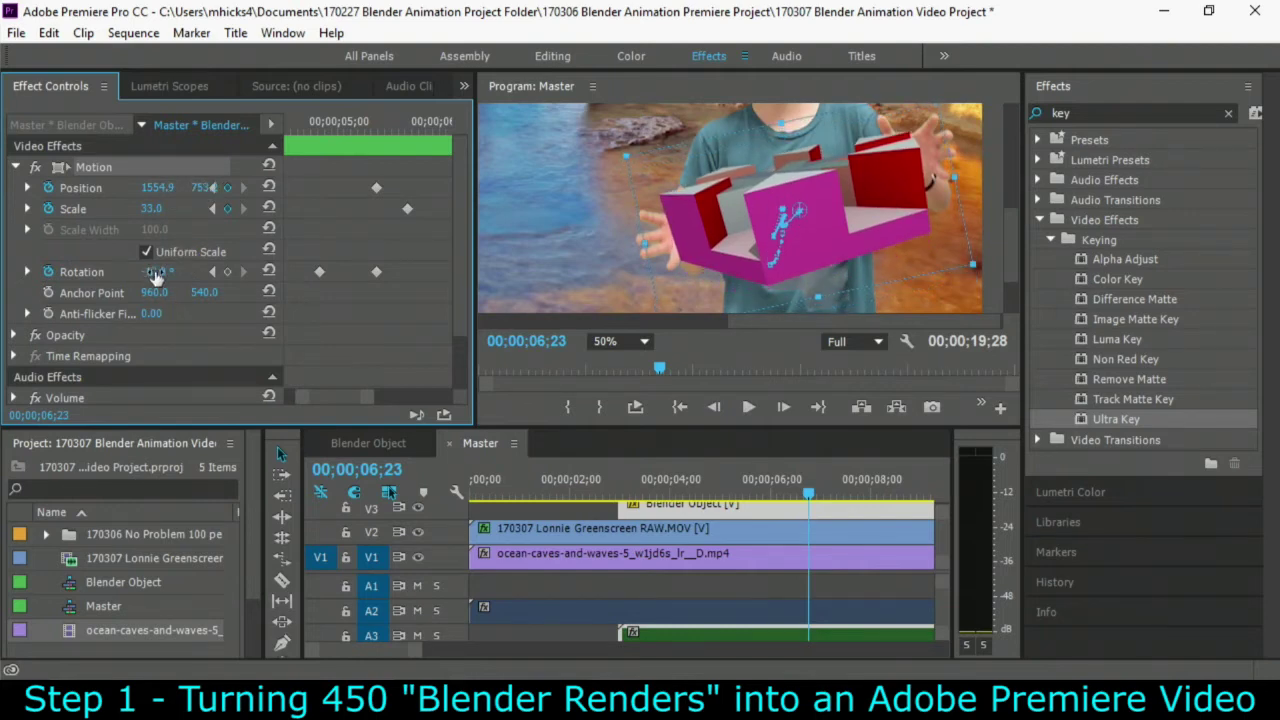
left_click_drag(155, 278, 147, 276)
left_click_drag(196, 190, 203, 190)
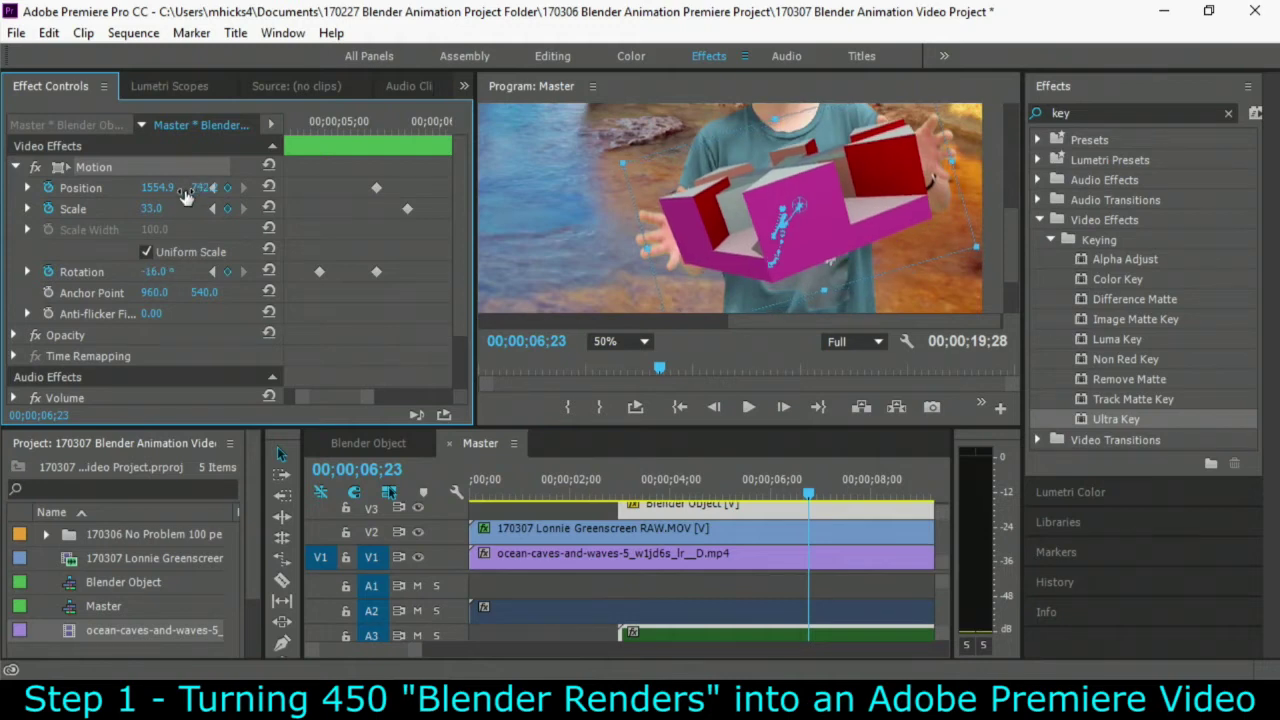
Step: At 7;06, keyframe the object at scale 52.0 and position 1517.9, 688
left_click_drag(814, 491, 831, 492)
left_click_drag(1018, 296, 1020, 245)
mouse_move(160, 190)
left_mouse_down()
mouse_move(110, 201)
mouse_move(173, 221)
mouse_move(170, 188)
mouse_move(143, 200)
left_mouse_up()
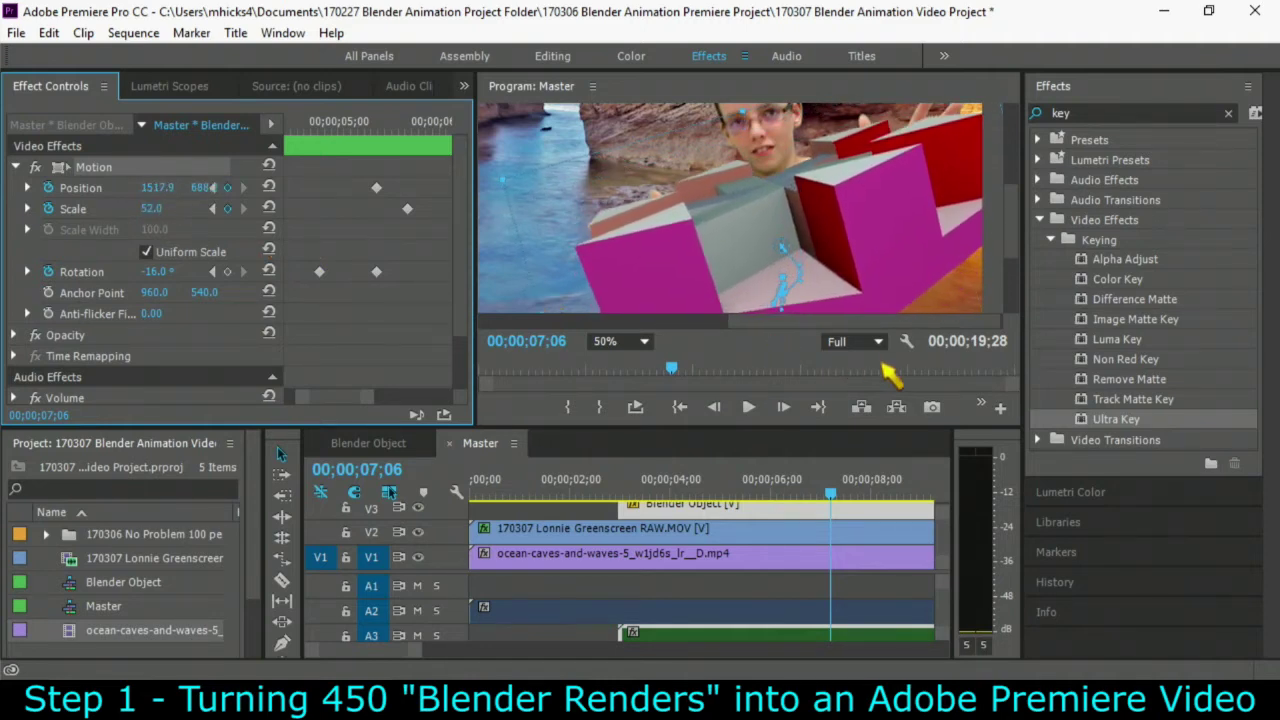
left_click_drag(830, 493, 900, 493)
Step: Fit the Program monitor, then move the object left and up and enlarge it to scale 77
left_click(638, 343)
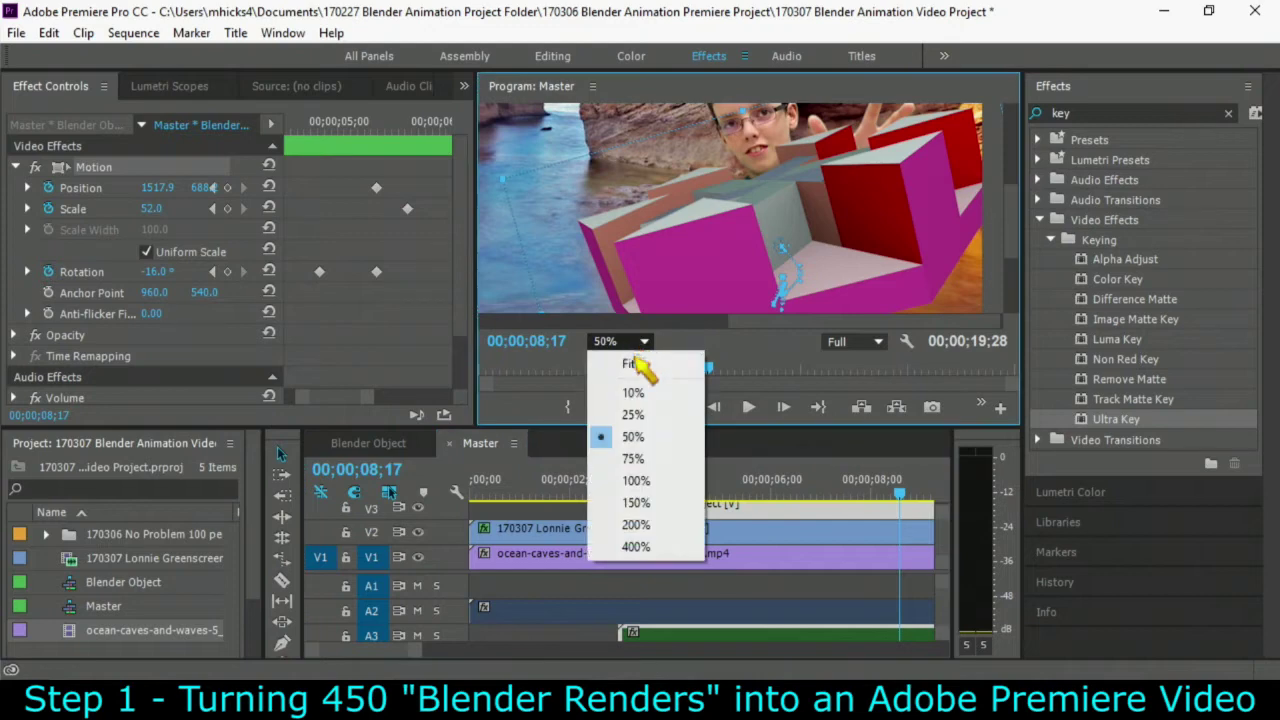
left_click(640, 364)
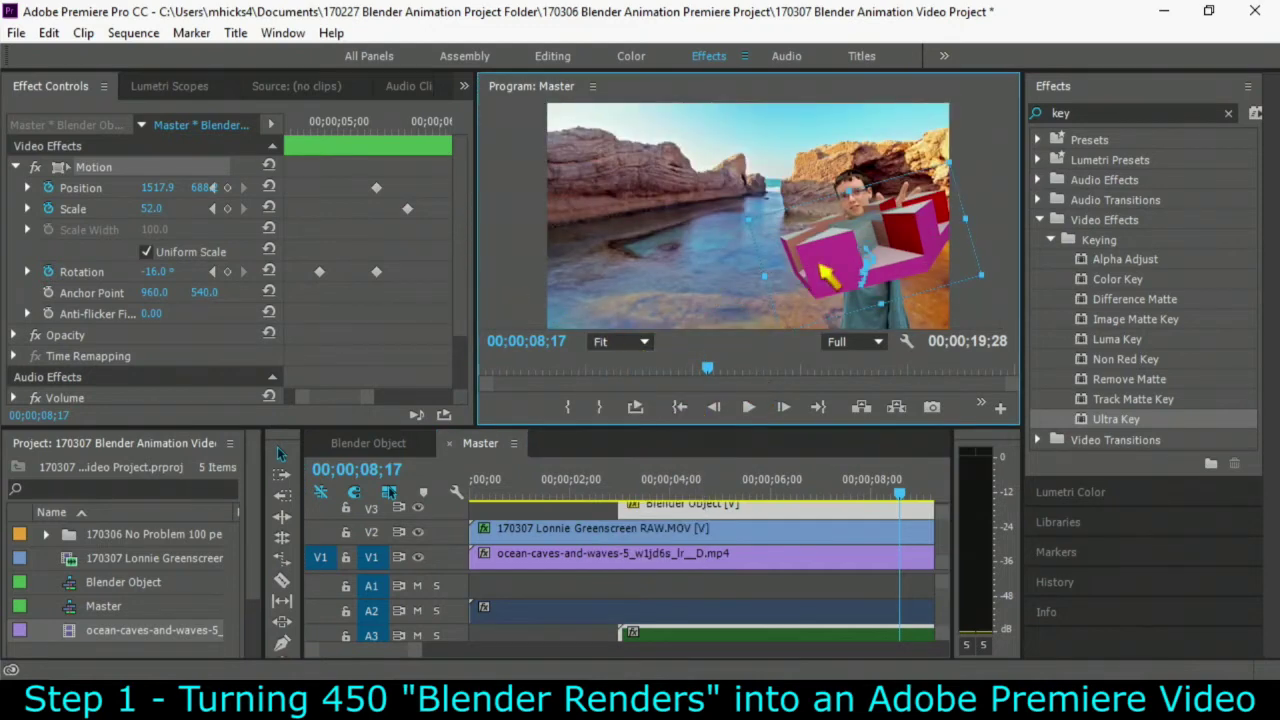
left_click_drag(820, 288, 733, 270)
left_click_drag(147, 212, 185, 208)
Step: Later in the clip, grow the object to scale 88 at 696.4, 535, then play from 03;00
mouse_move(909, 497)
left_mouse_down()
mouse_move(950, 503)
mouse_move(929, 493)
left_mouse_up()
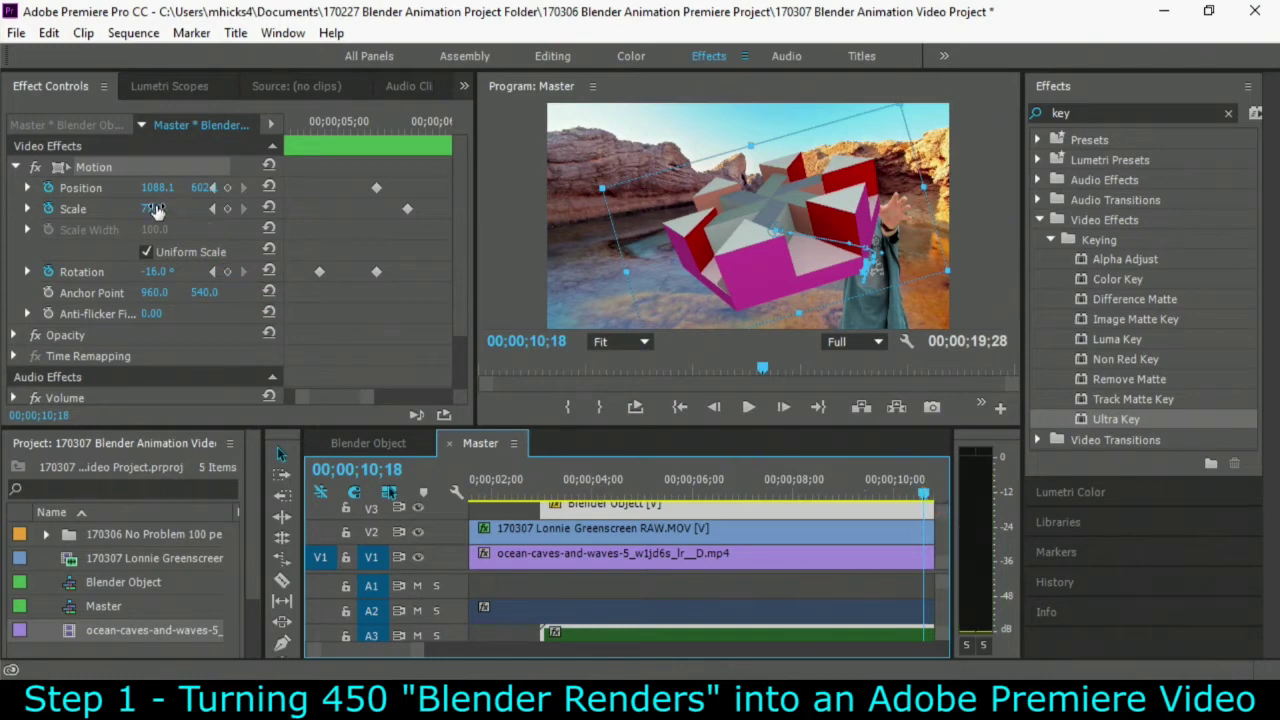
left_click_drag(155, 210, 176, 210)
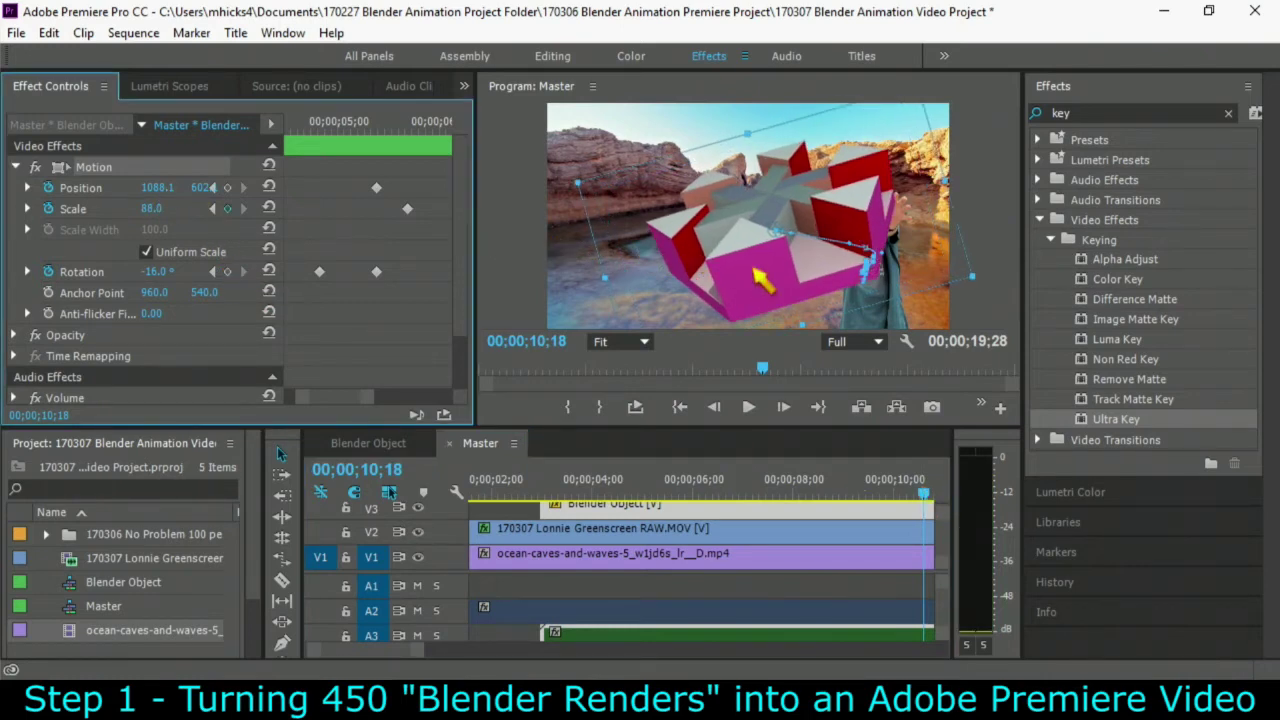
left_click_drag(760, 280, 673, 258)
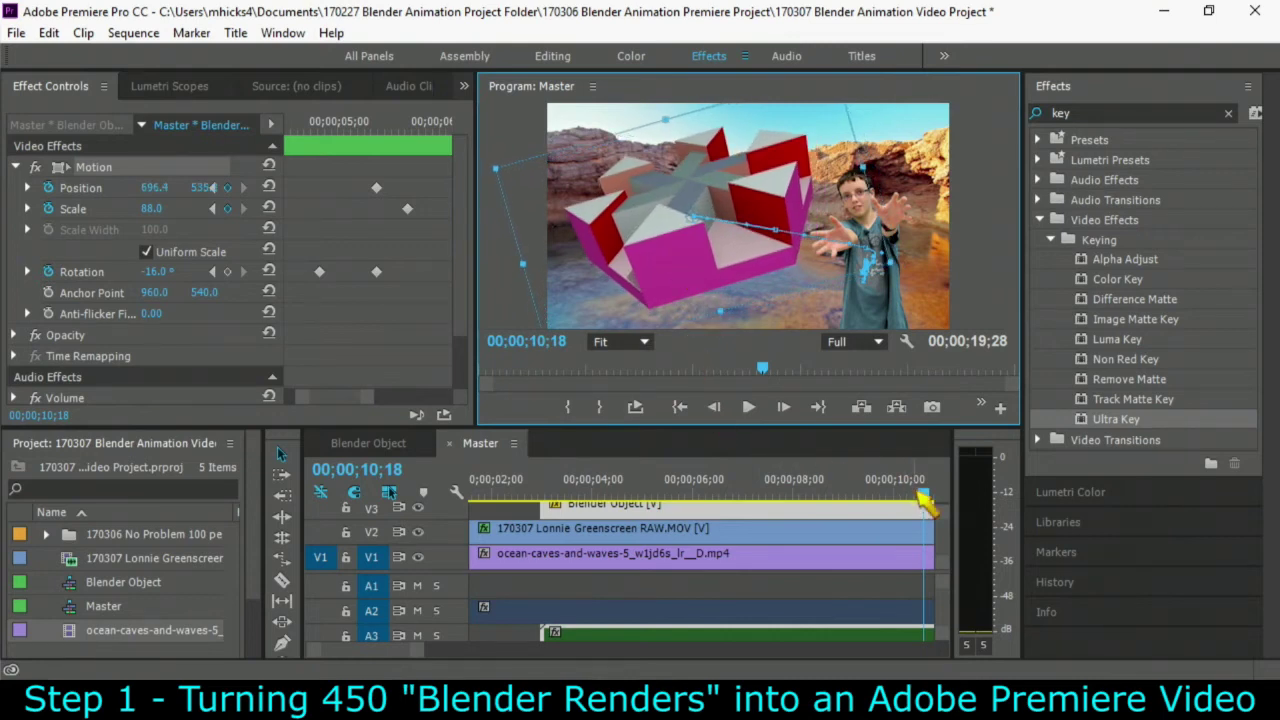
left_click(541, 492)
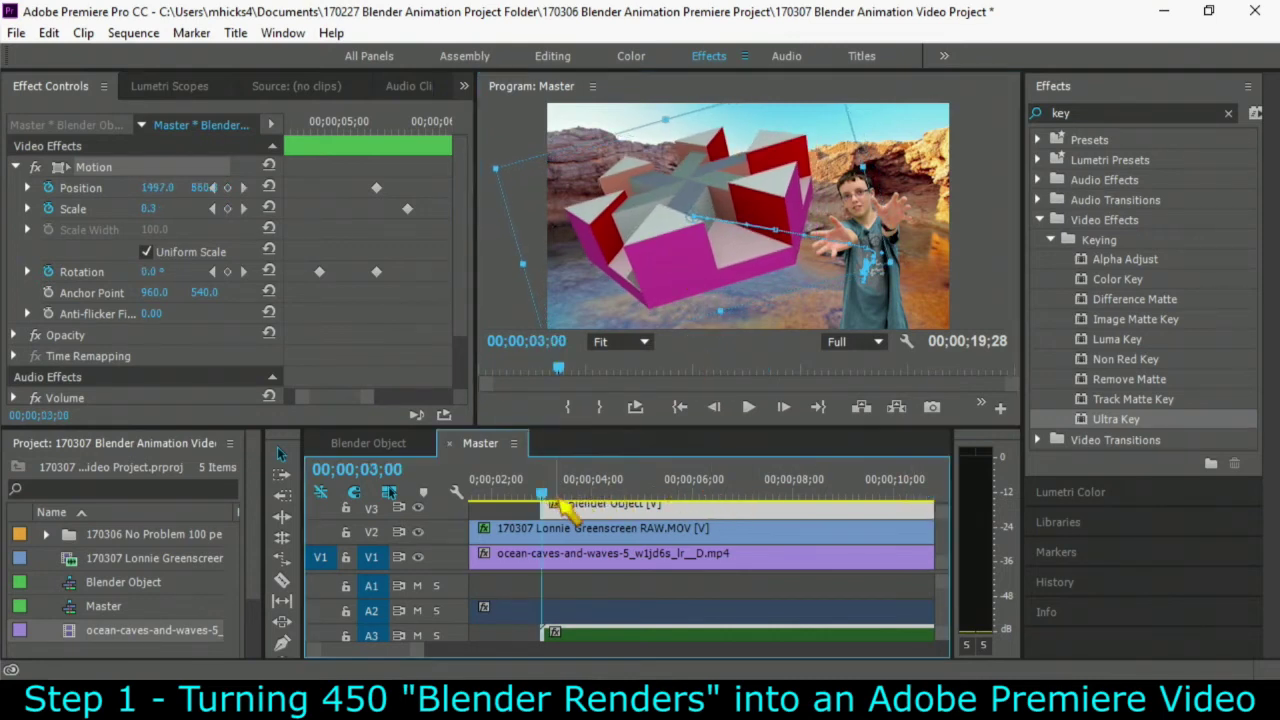
key("space")
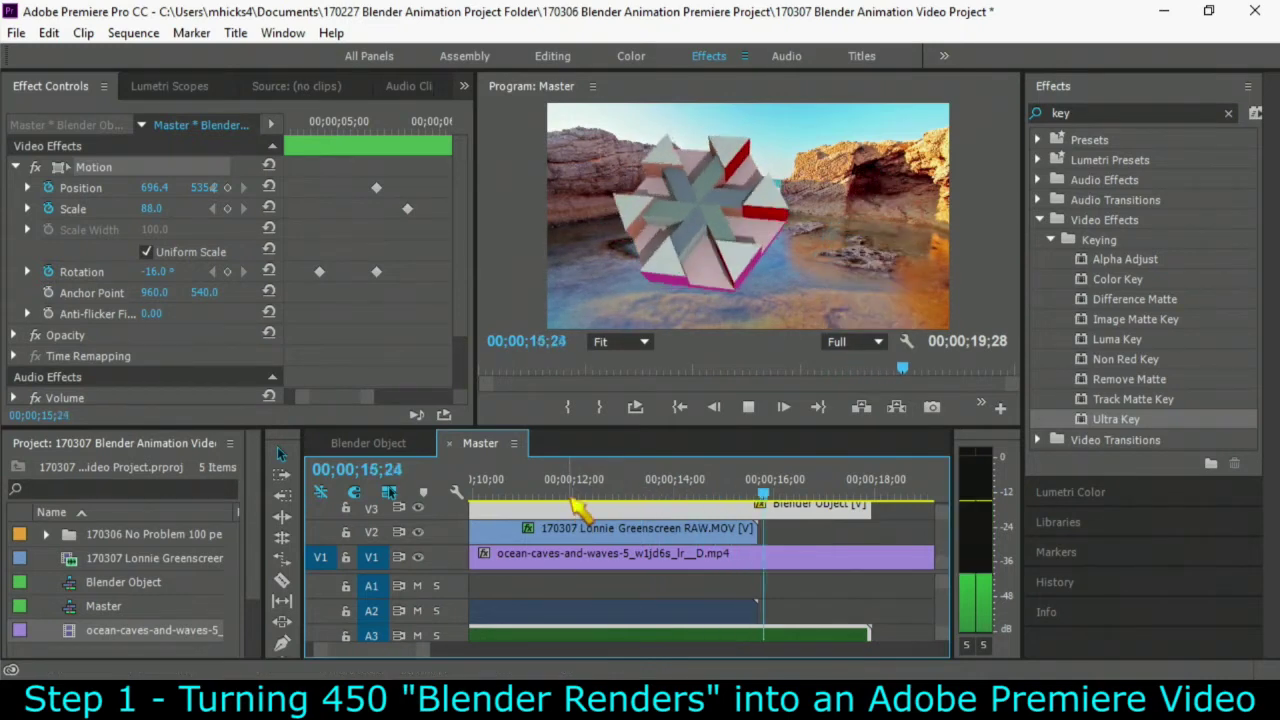
Step: Stop at 14;22, trim the Blender Object and ocean clips to the playhead, and return to the start
left_click(711, 492)
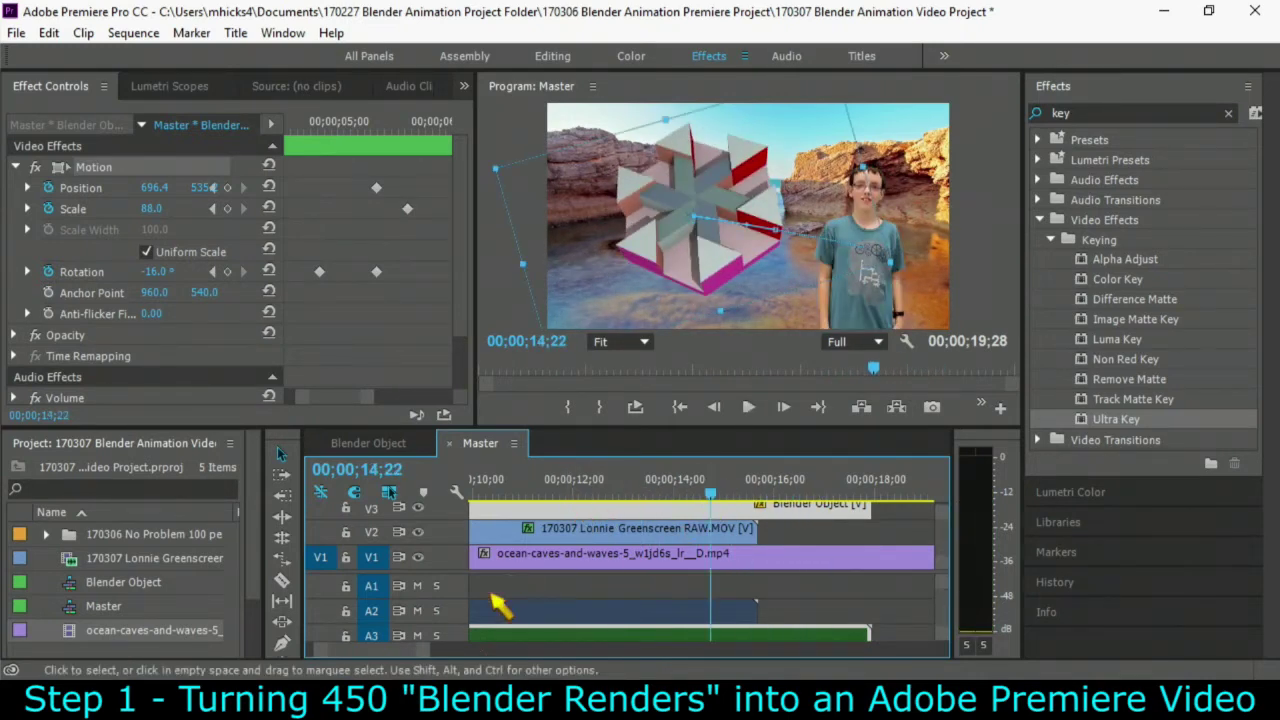
mouse_move(441, 652)
left_mouse_down()
mouse_move(425, 652)
mouse_move(440, 652)
left_mouse_up()
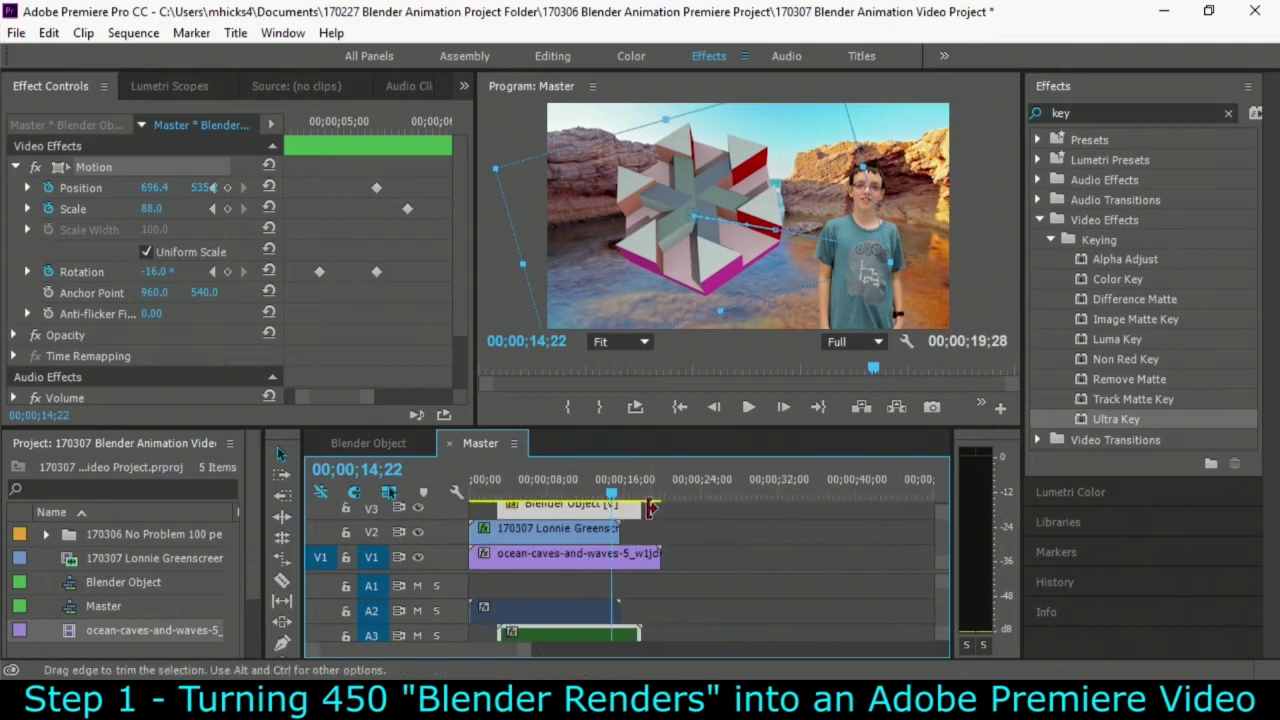
left_click_drag(634, 509, 617, 510)
left_click_drag(629, 554, 617, 554)
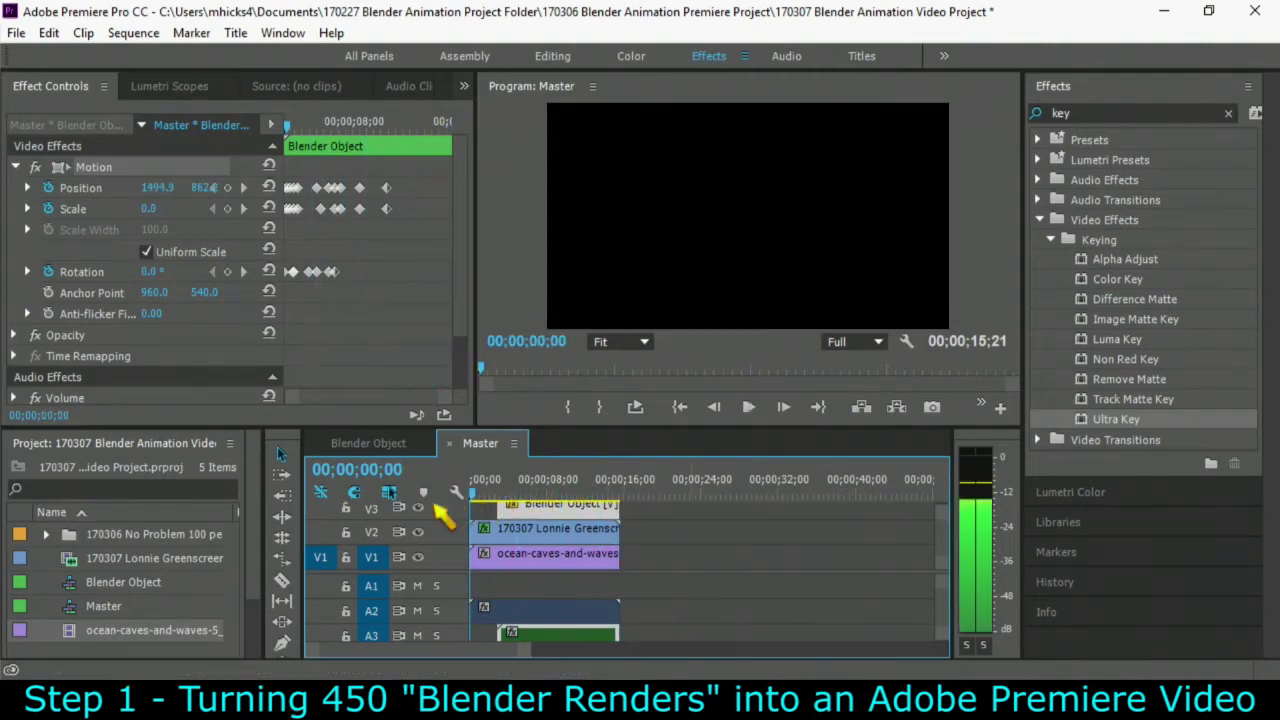
key("Home")
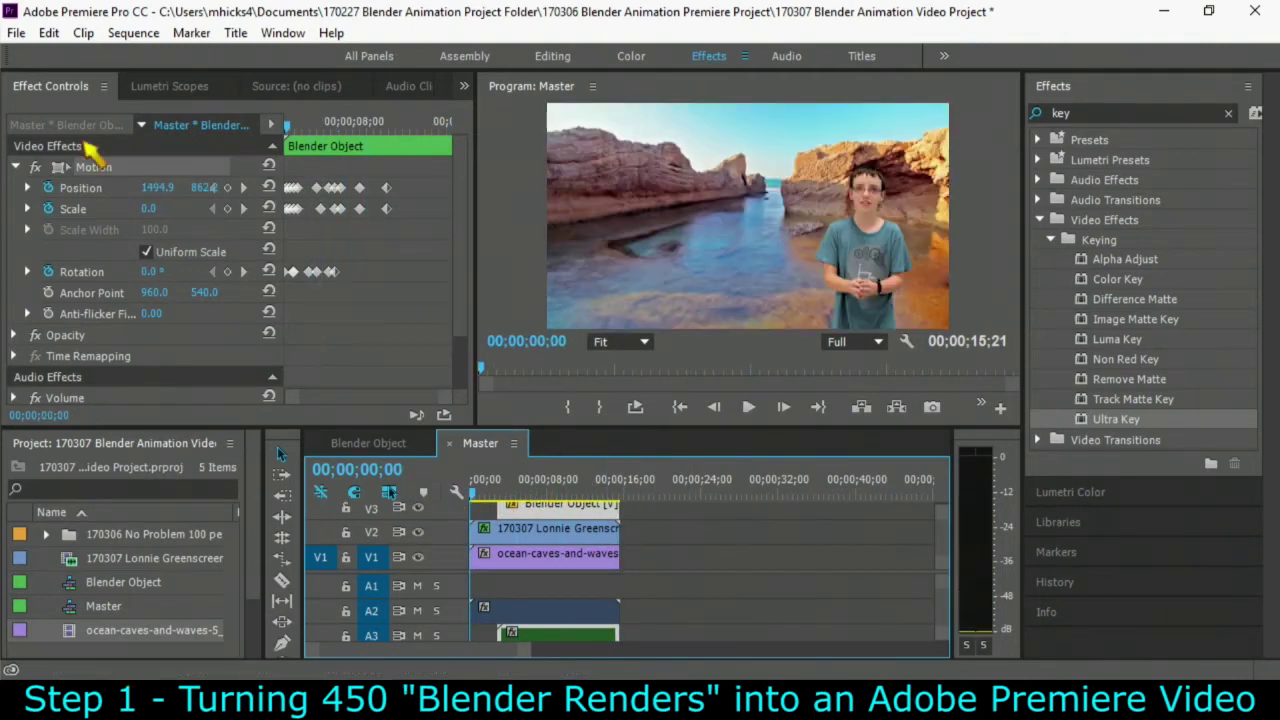
Step: Save the project, then export the Master sequence as H.264 and open its output file dialog
left_click(17, 36)
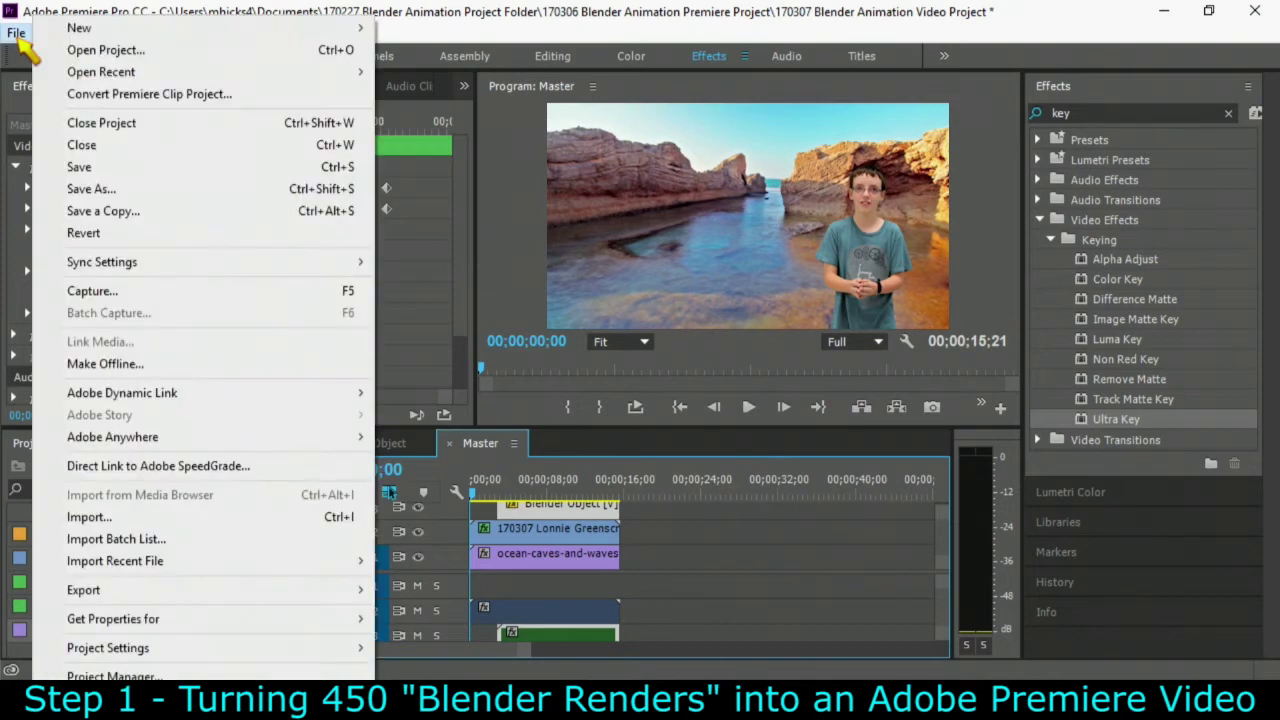
left_click(155, 180)
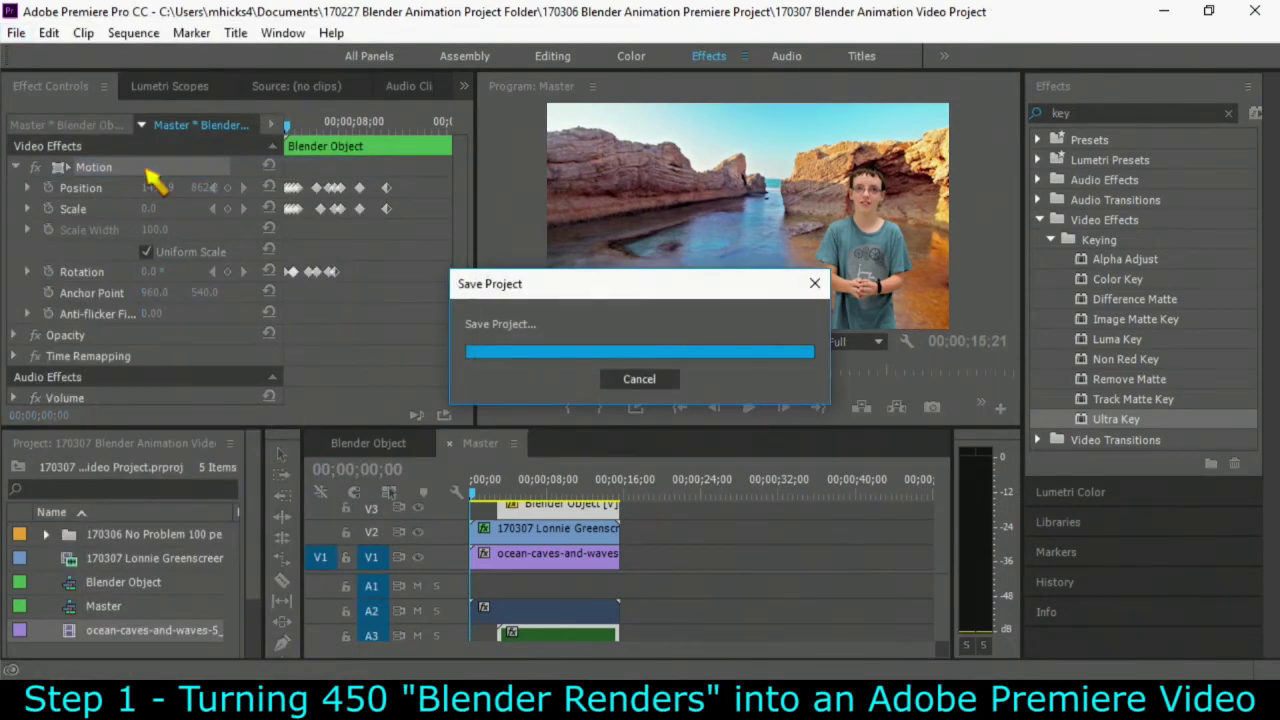
left_click(30, 38)
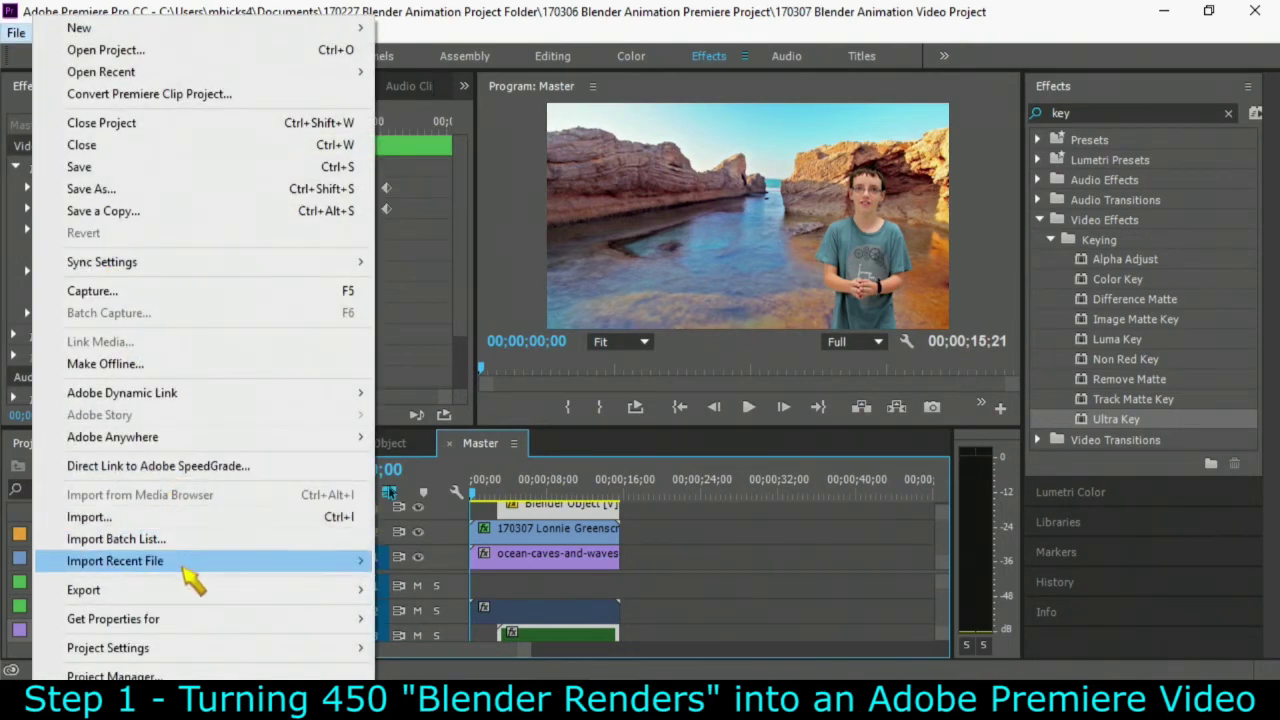
mouse_move(192, 598)
left_click(460, 350)
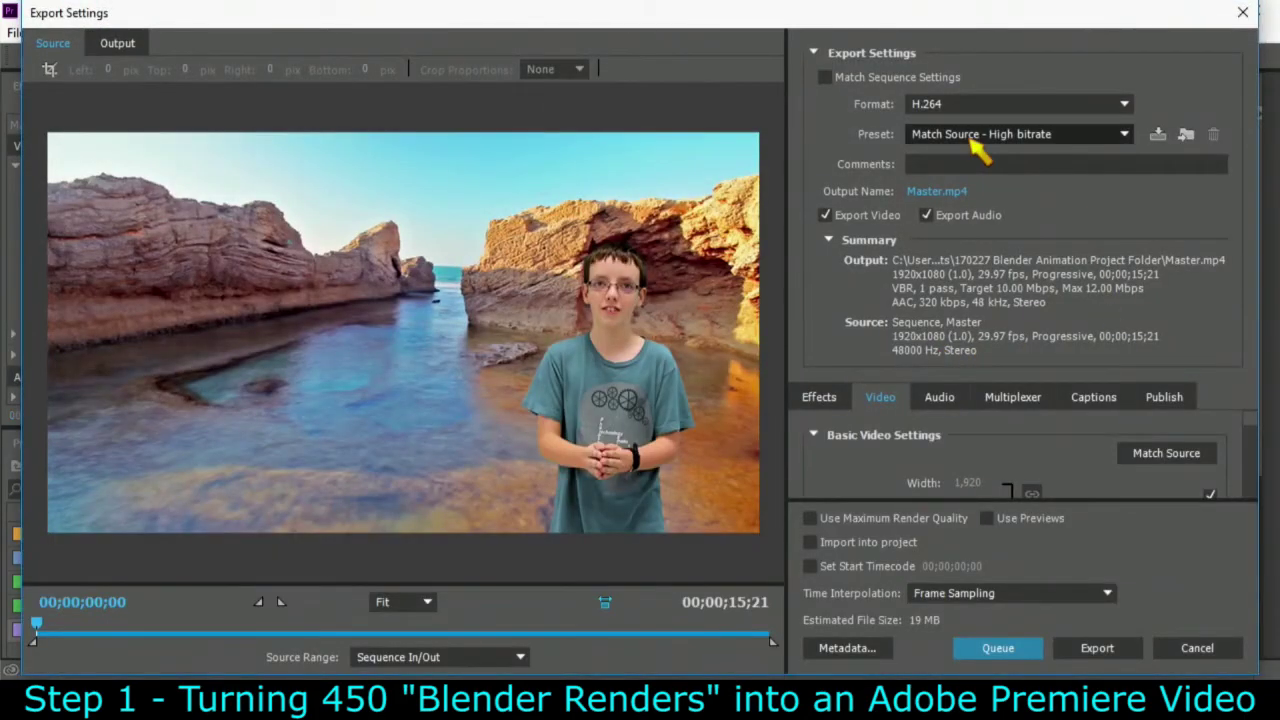
left_click(940, 106)
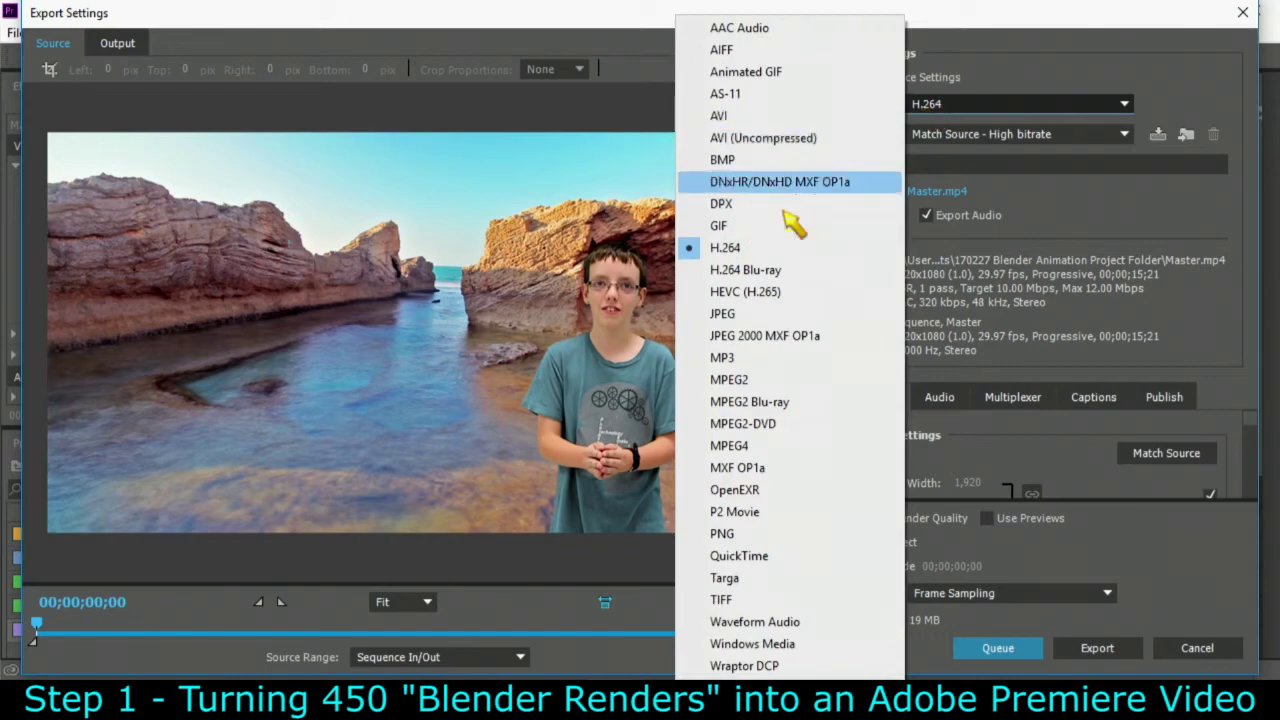
left_click(780, 247)
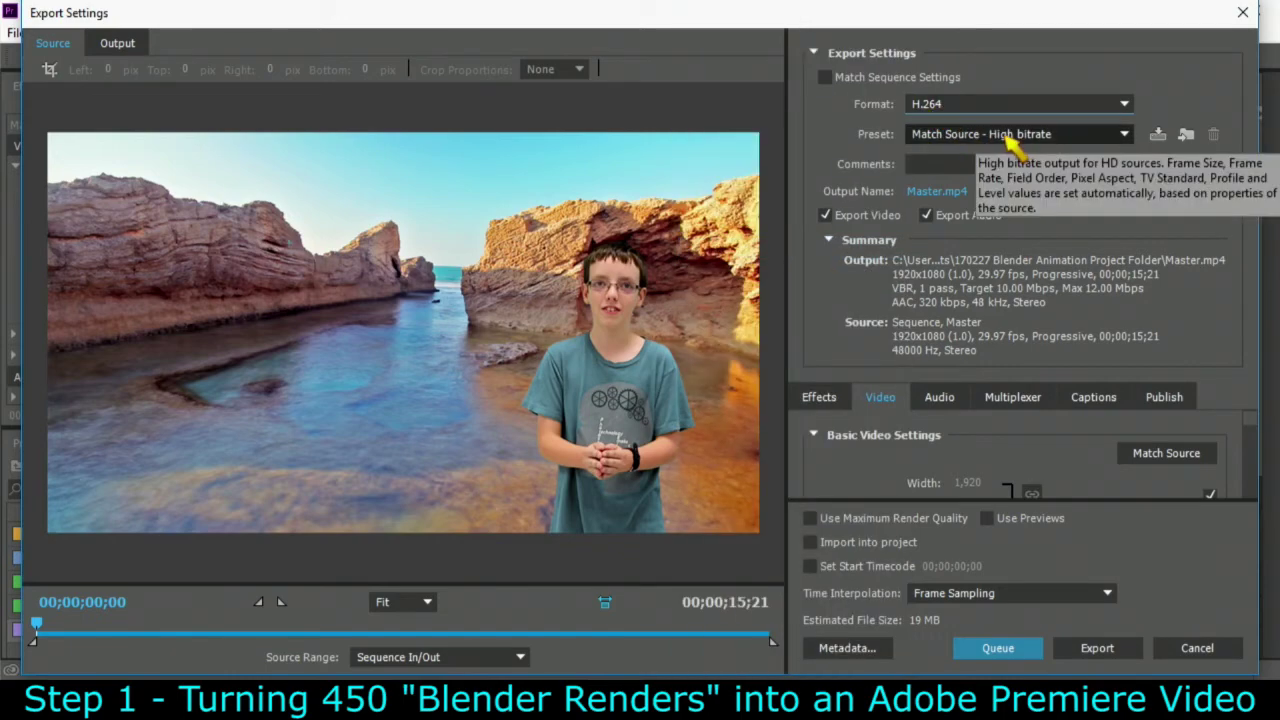
left_click(940, 191)
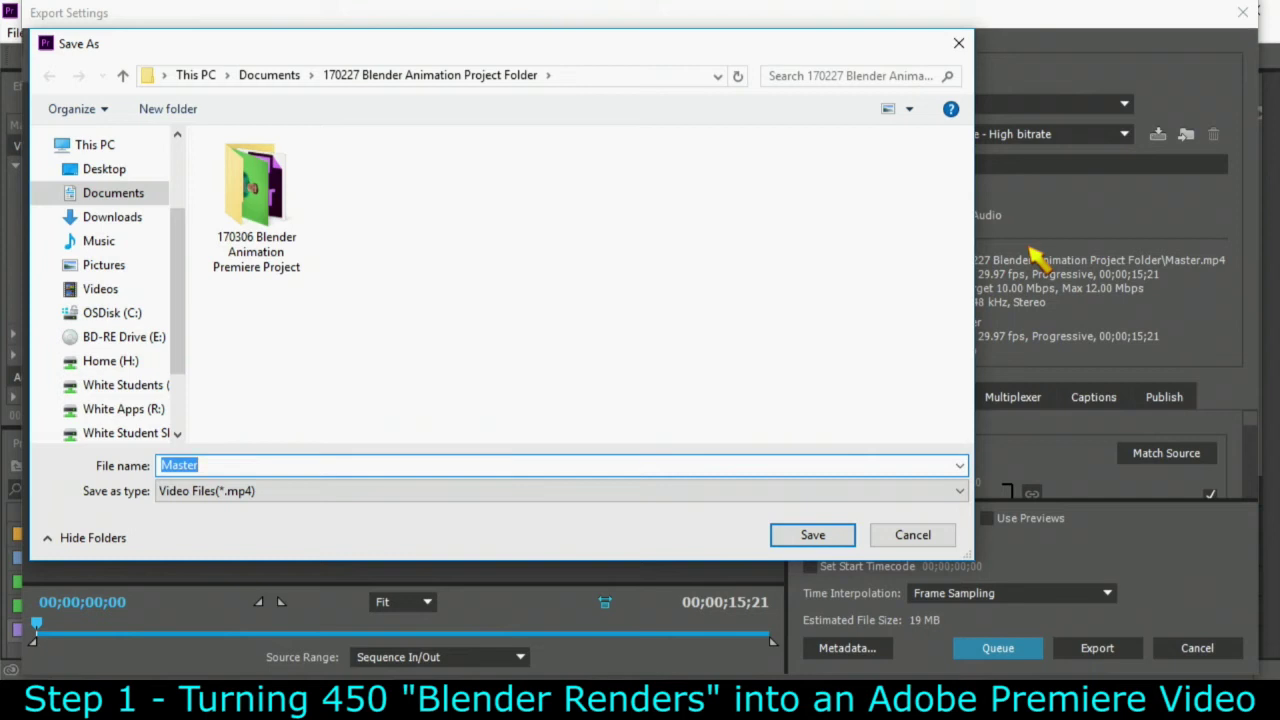
Step: Name the output file 170307, the presenter's name and 'Moves the Blender Machine', then save
type("170307 Lonnie Moves the Blender Machin")
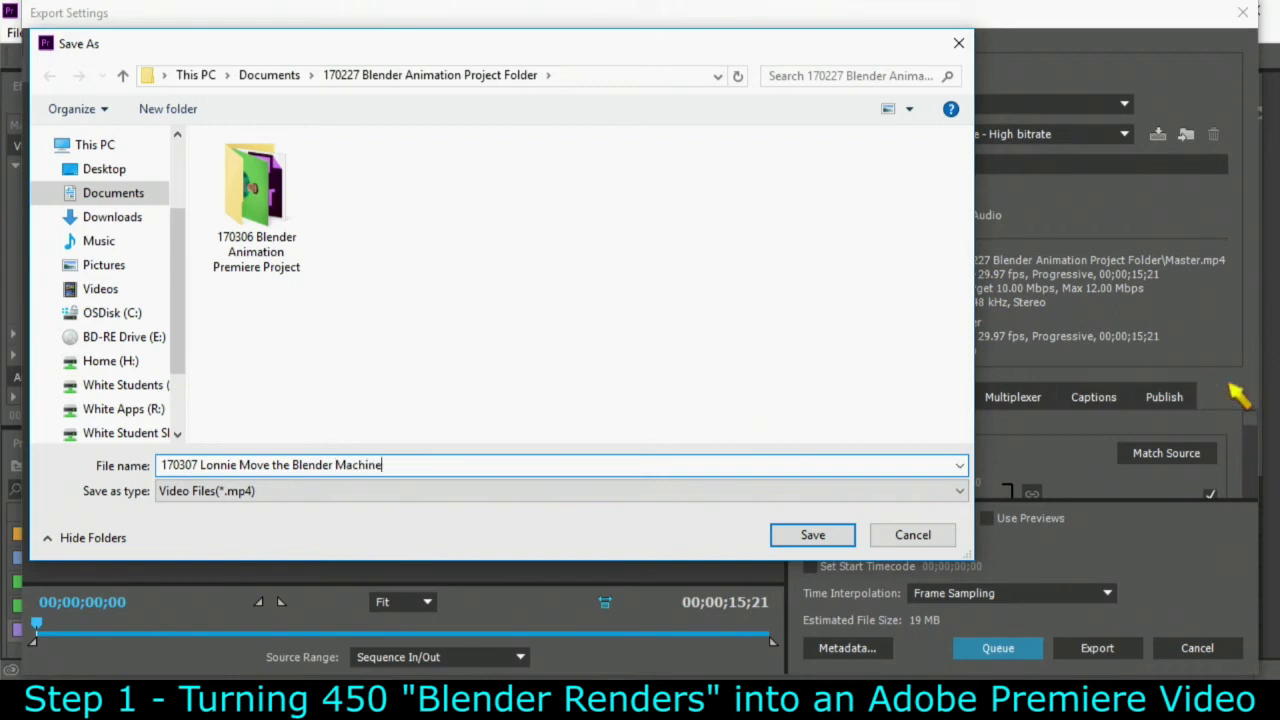
left_click(271, 465)
type("s")
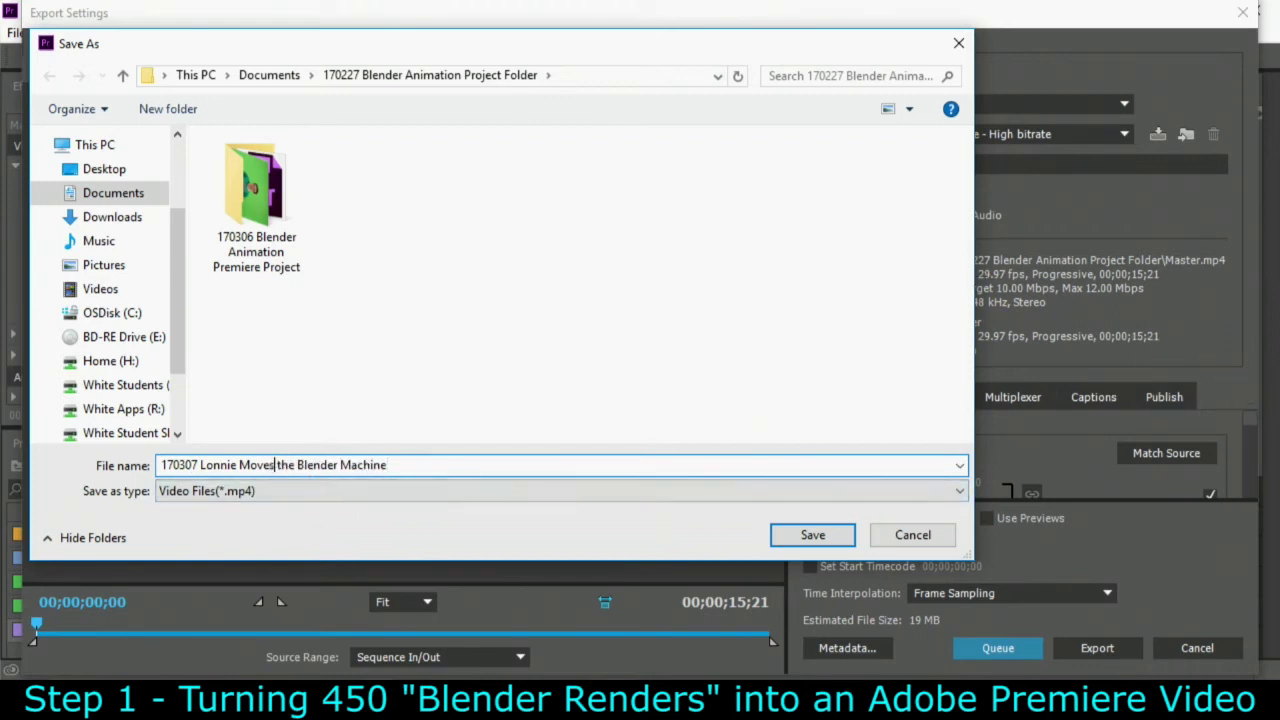
left_click(812, 535)
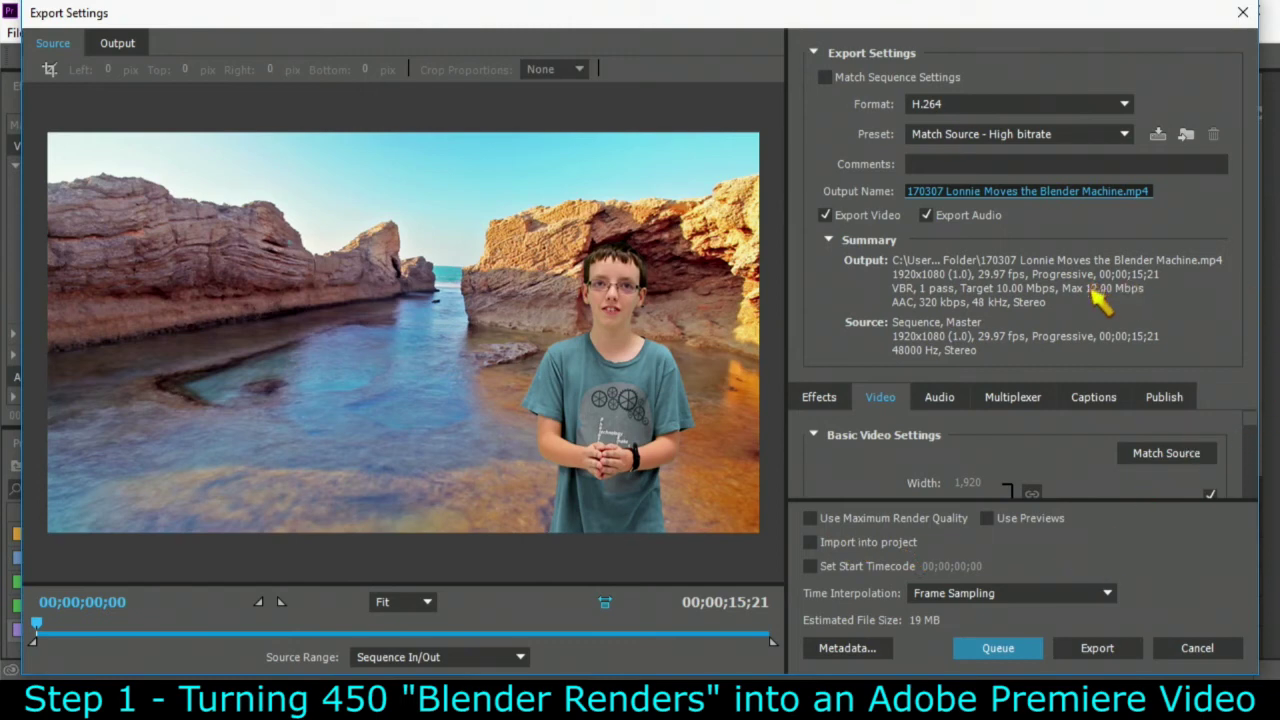
Step: Set CBR bitrate encoding with a 100 Mbps target bitrate and queue the export in Media Encoder
left_click_drag(1249, 420, 1272, 490)
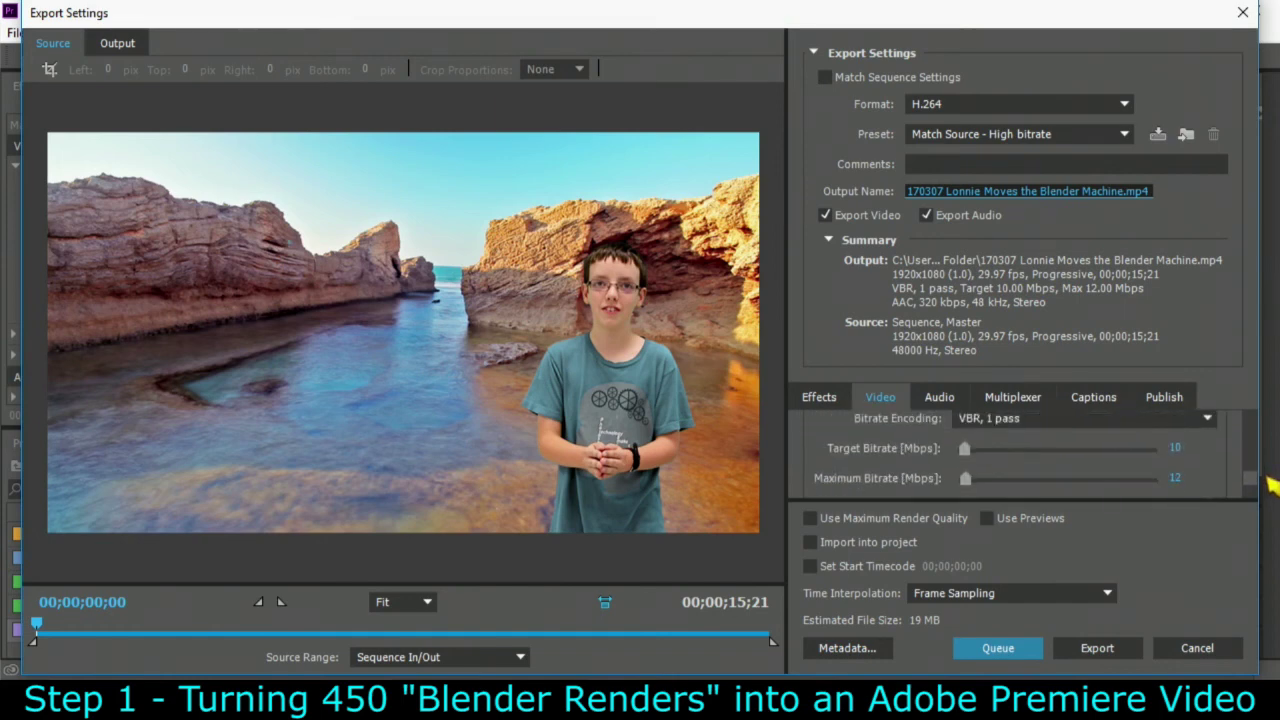
left_click(1155, 422)
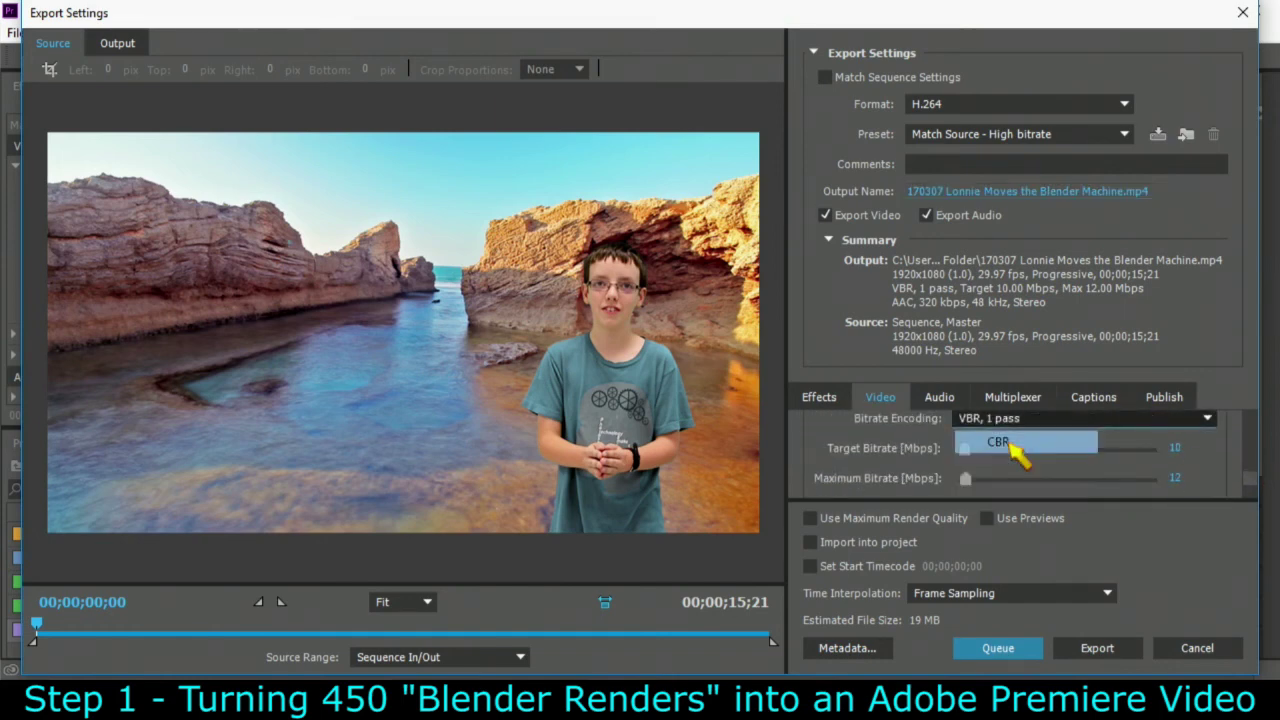
left_click(1015, 440)
left_click_drag(968, 460, 1043, 462)
left_click(1185, 449)
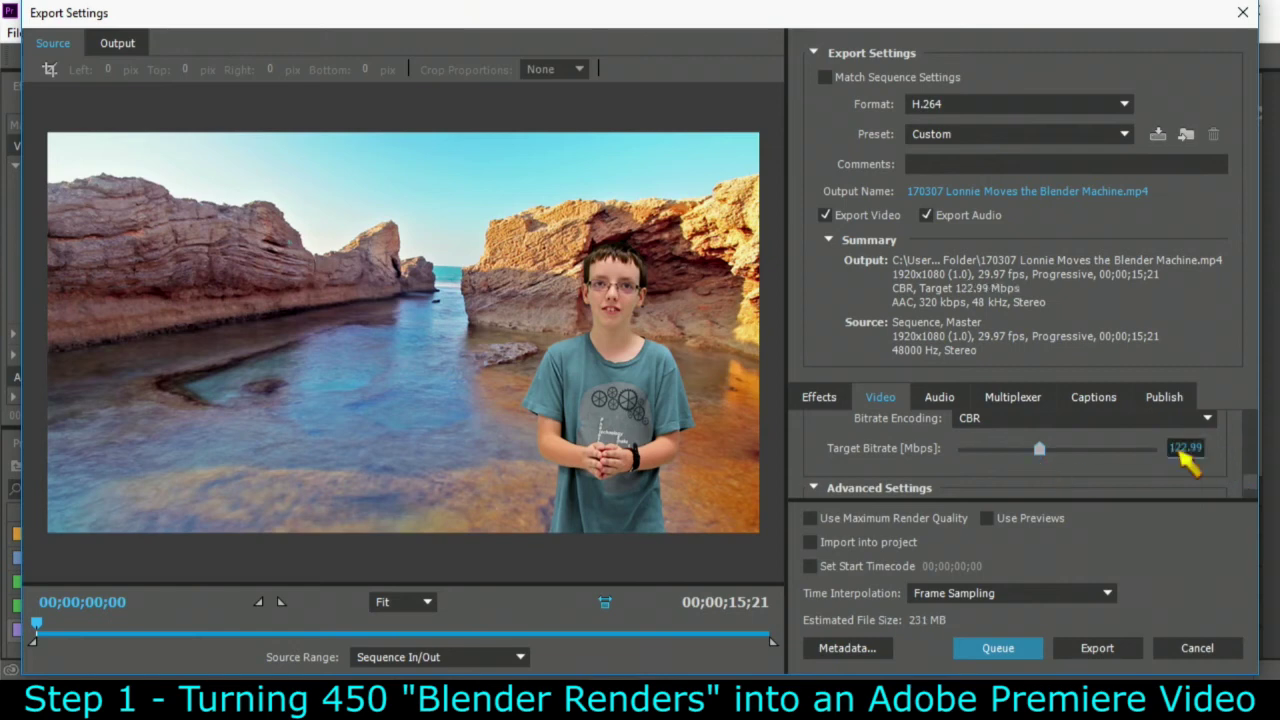
type("100")
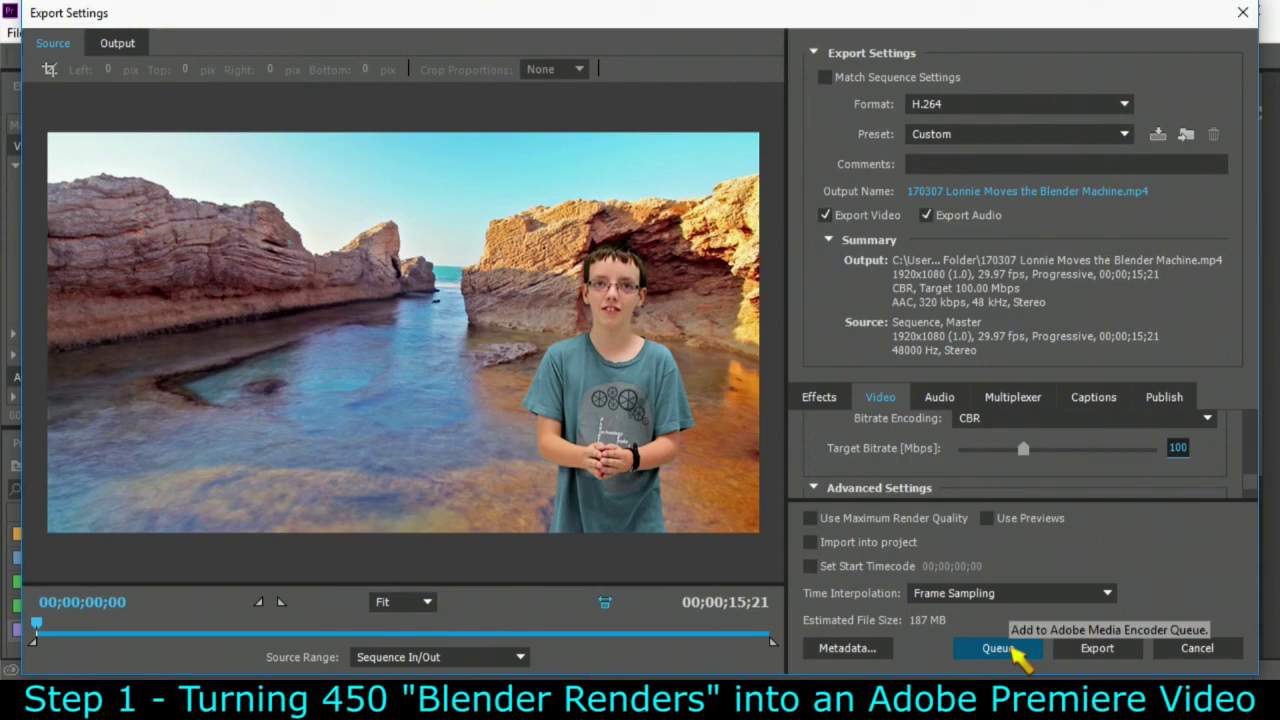
left_click(997, 648)
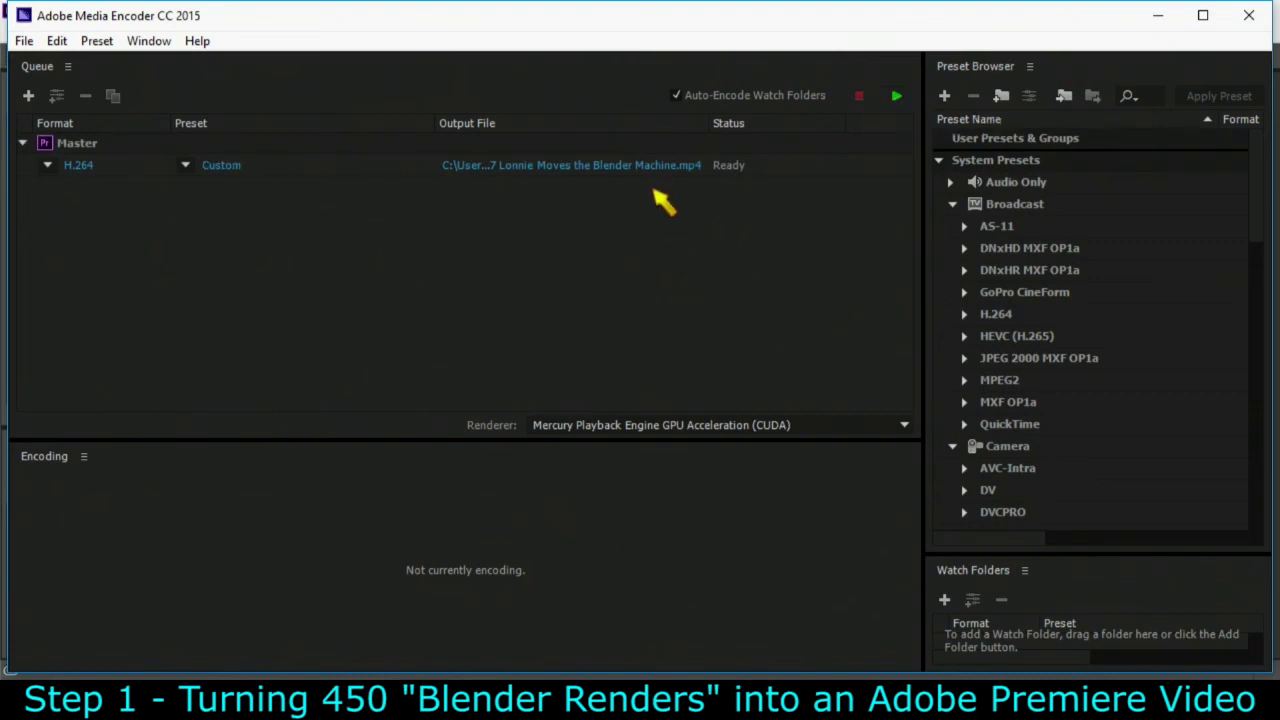
Step: Start the Media Encoder queue to render '170307 … Moves the Blender Machine.mp4'
left_click(896, 96)
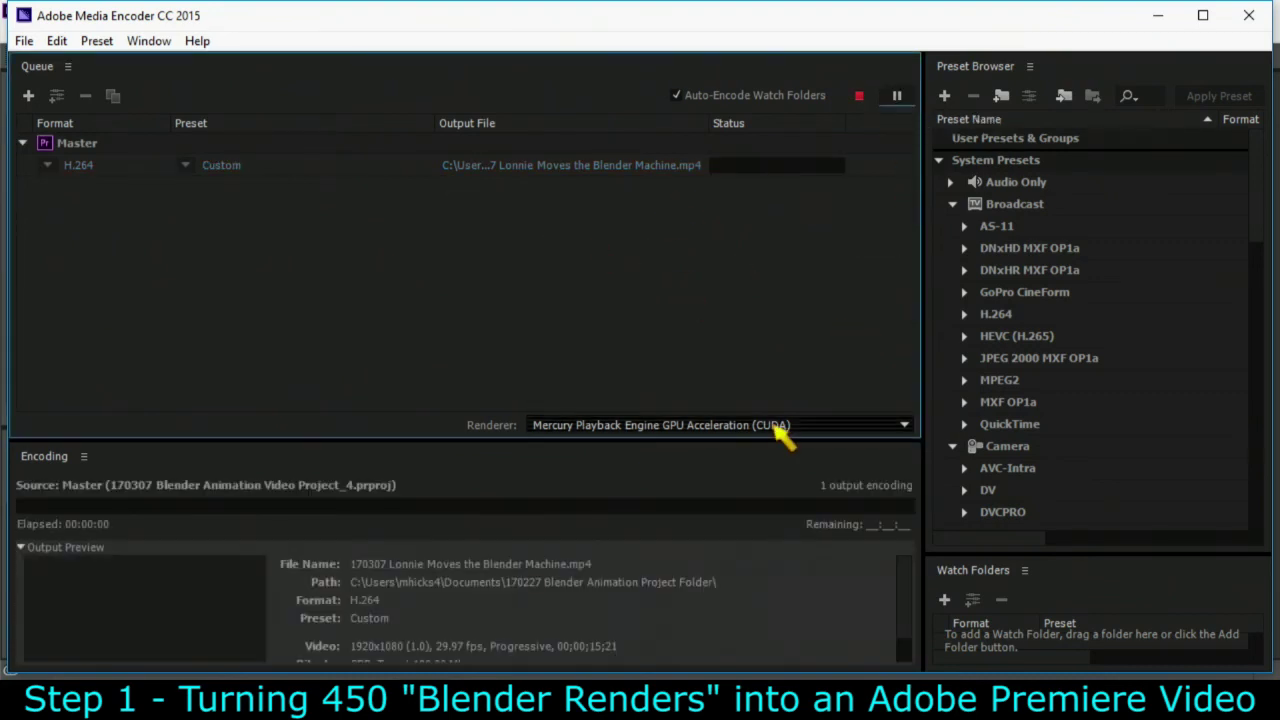